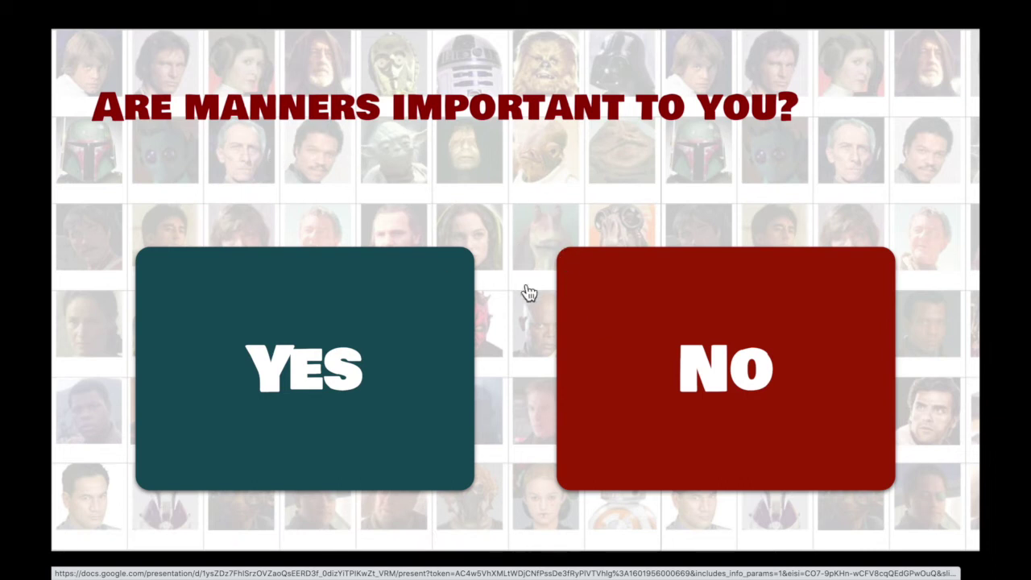
Step: In the slideshow, pick an answer to reach the 'Are manners important to you?' question
{"action": "left_click", "coordinate": [611, 302]}
Step: Exit the slideshow and bring the filmstrip back to slide 1, the title slide
{"action": "key", "text": "Escape"}
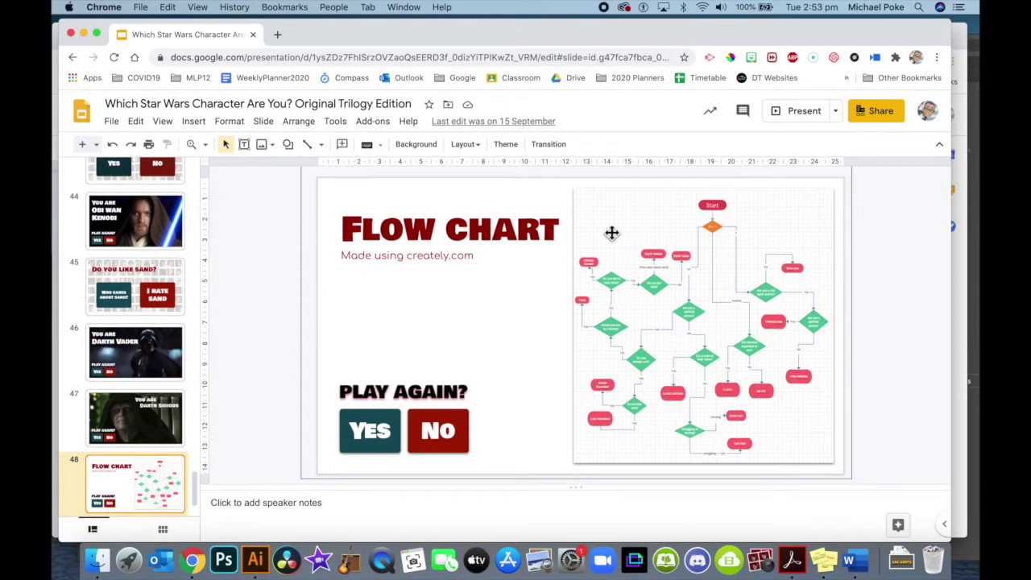
{"action": "key", "text": "Home"}
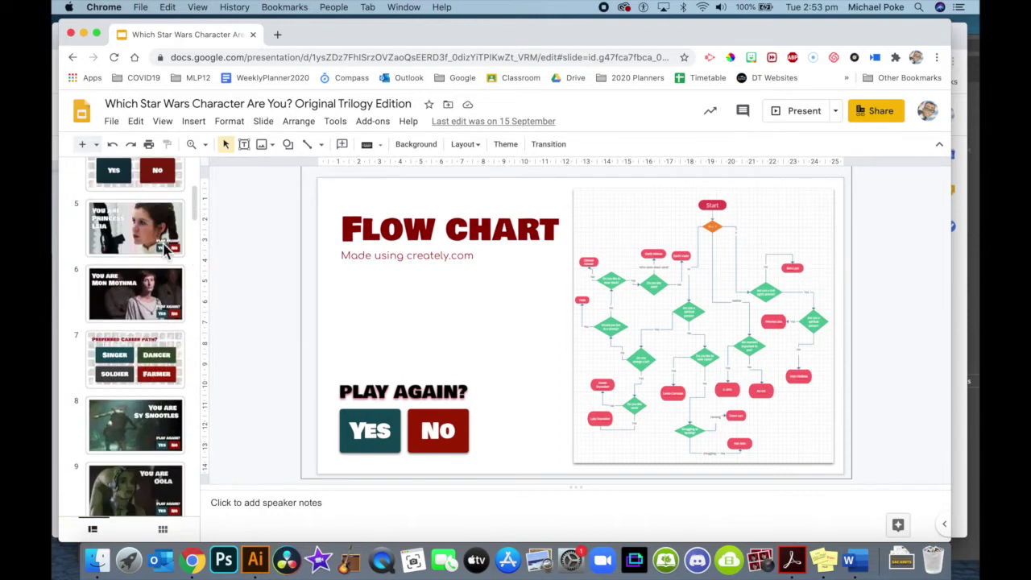
{"action": "scroll", "coordinate": [176, 328], "scroll_direction": "down", "scroll_amount": 15}
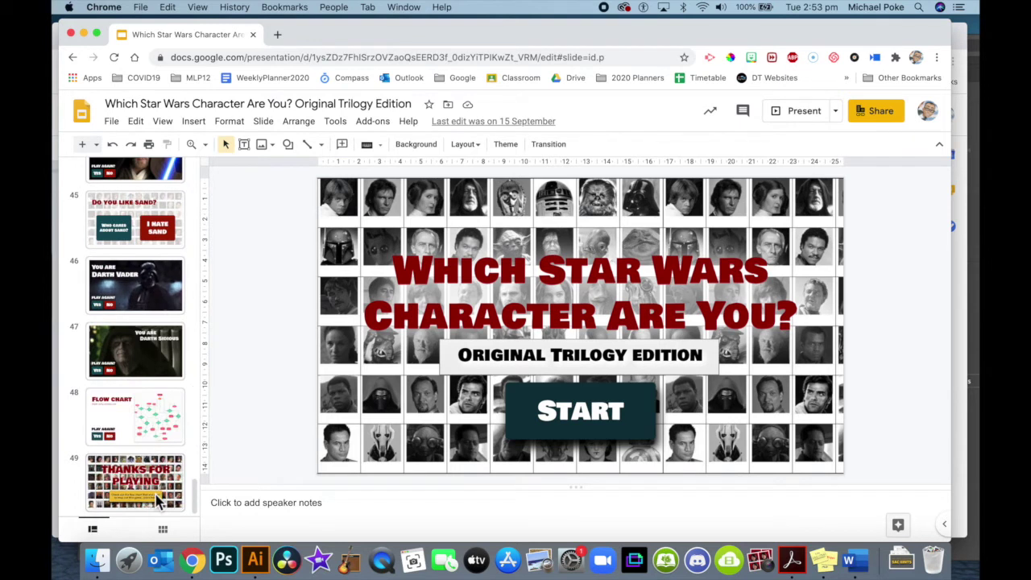
{"action": "scroll", "coordinate": [158, 501], "scroll_direction": "up", "scroll_amount": 7}
{"action": "scroll", "coordinate": [158, 501], "scroll_direction": "up", "scroll_amount": 4}
{"action": "scroll", "coordinate": [158, 502], "scroll_direction": "up", "scroll_amount": 15}
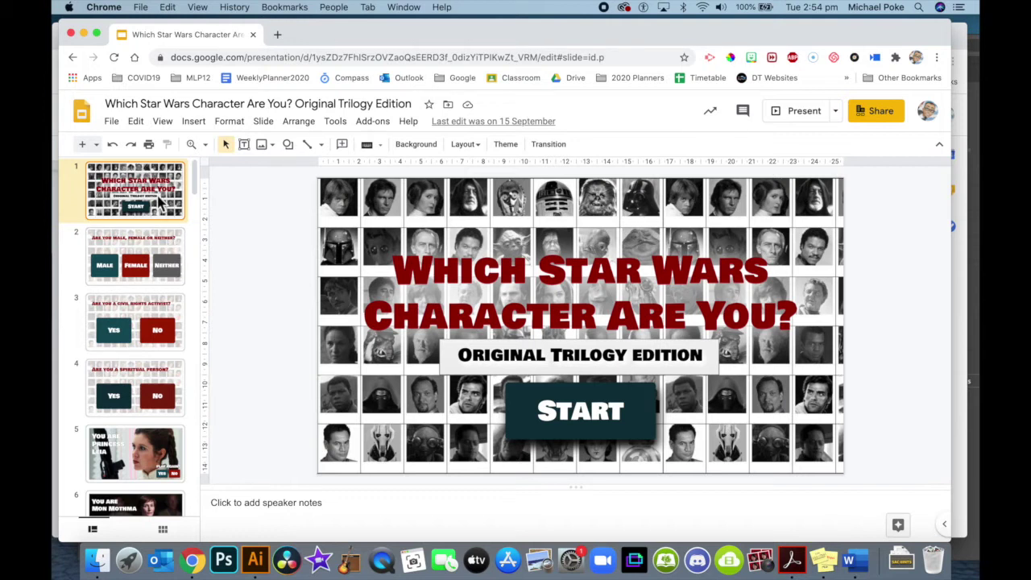
Step: Check the Female and Neither button links on slide 2, glance at slide 3, then return
{"action": "left_click", "coordinate": [475, 269]}
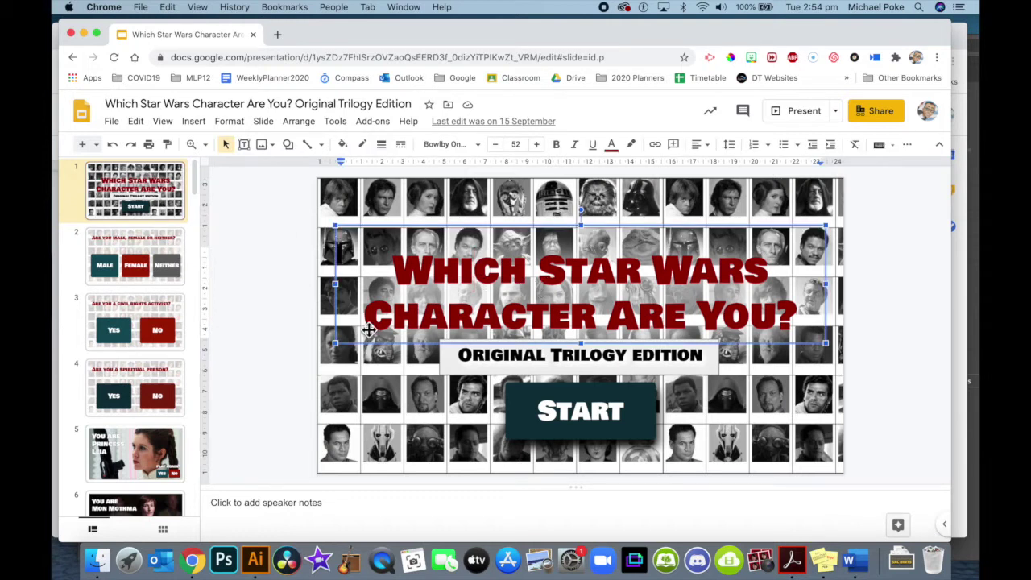
{"action": "left_click", "coordinate": [258, 337]}
{"action": "left_click", "coordinate": [138, 256]}
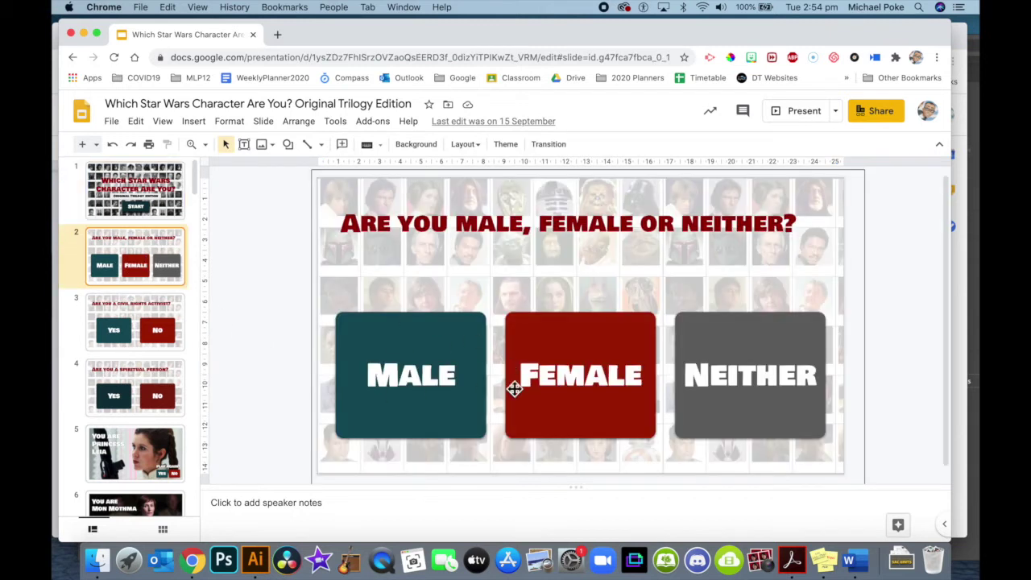
{"action": "left_click", "coordinate": [514, 390]}
{"action": "left_click", "coordinate": [782, 330]}
{"action": "left_click", "coordinate": [266, 310]}
{"action": "left_click", "coordinate": [123, 310]}
{"action": "left_click", "coordinate": [153, 258]}
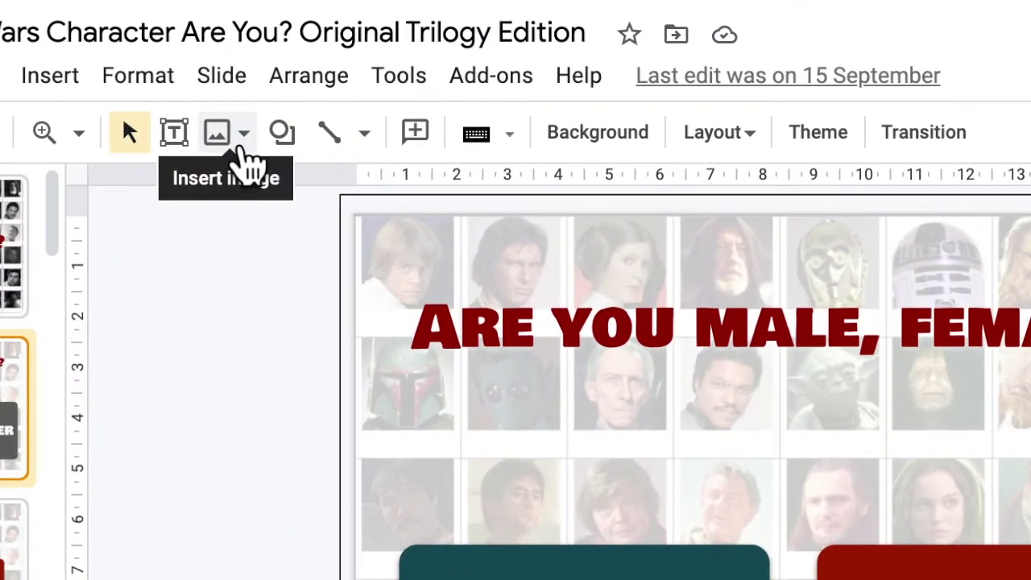
Step: Draw a rounded rectangle over the top of the Male button and adjust its corner roundness
{"action": "left_click", "coordinate": [295, 149]}
{"action": "mouse_move", "coordinate": [350, 201]}
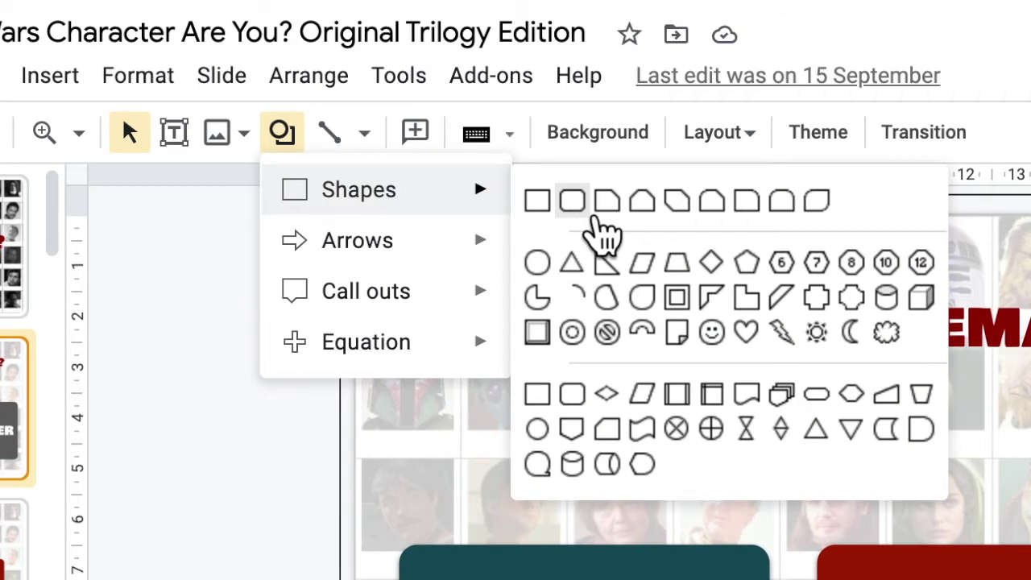
{"action": "left_click", "coordinate": [573, 202]}
{"action": "left_click_drag", "start_coordinate": [364, 247], "coordinate": [520, 369]}
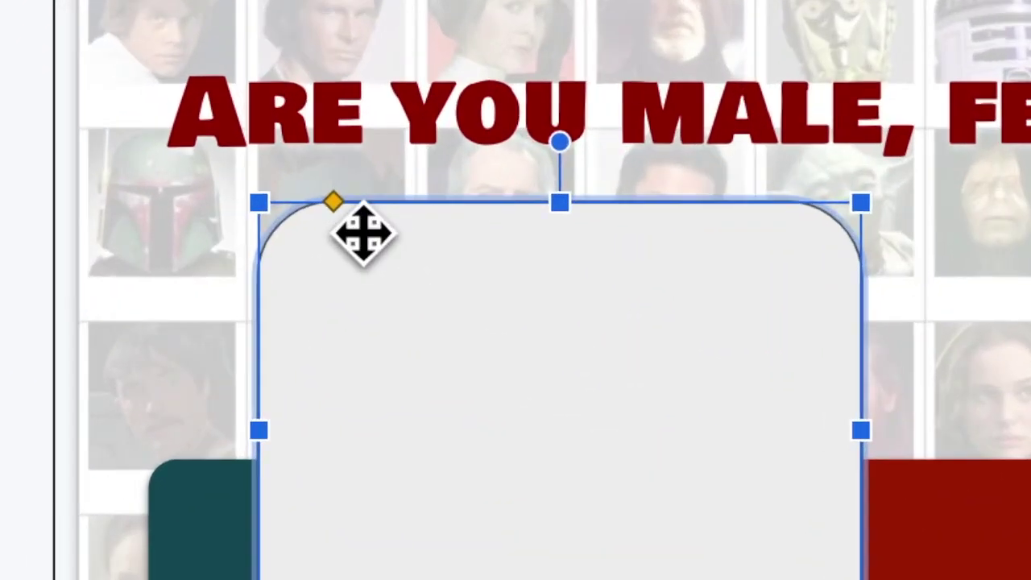
{"action": "left_click_drag", "start_coordinate": [355, 224], "coordinate": [298, 208]}
{"action": "key", "text": "Escape"}
{"action": "left_click", "coordinate": [520, 338]}
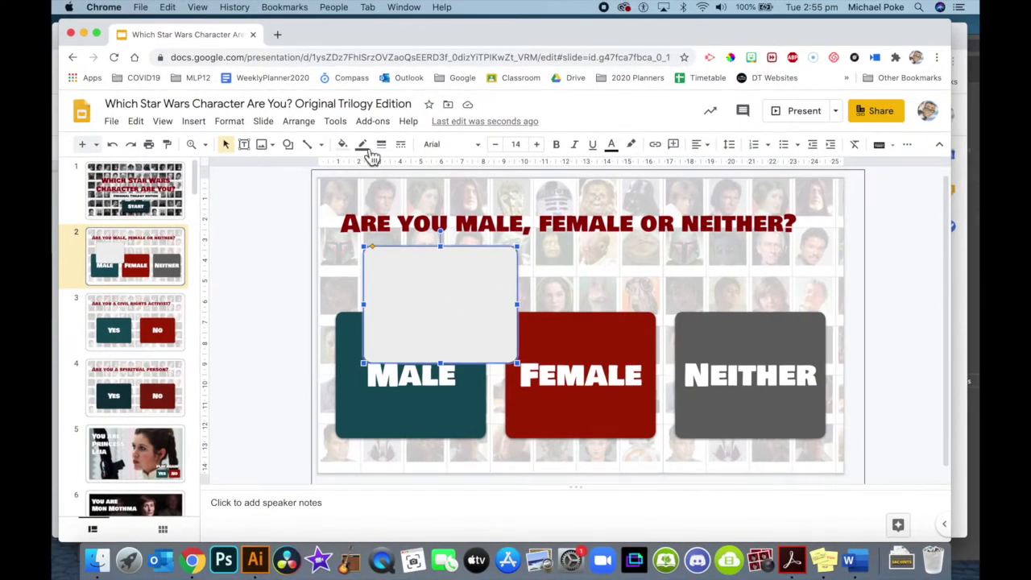
Step: Give the rounded rectangle a dark 4px border
{"action": "left_click", "coordinate": [364, 147]}
{"action": "left_click", "coordinate": [430, 192]}
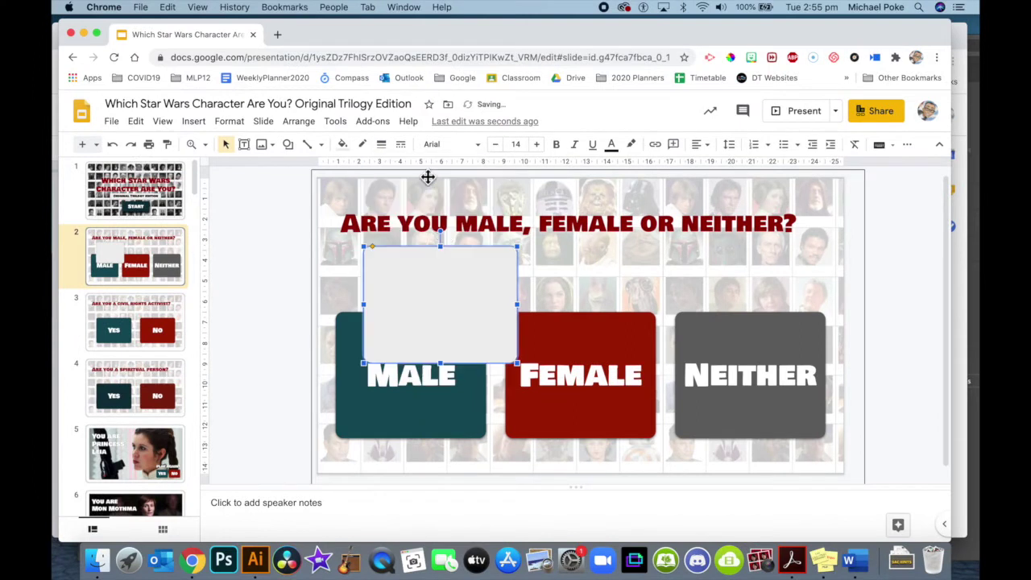
{"action": "left_click", "coordinate": [381, 144]}
{"action": "left_click", "coordinate": [394, 268]}
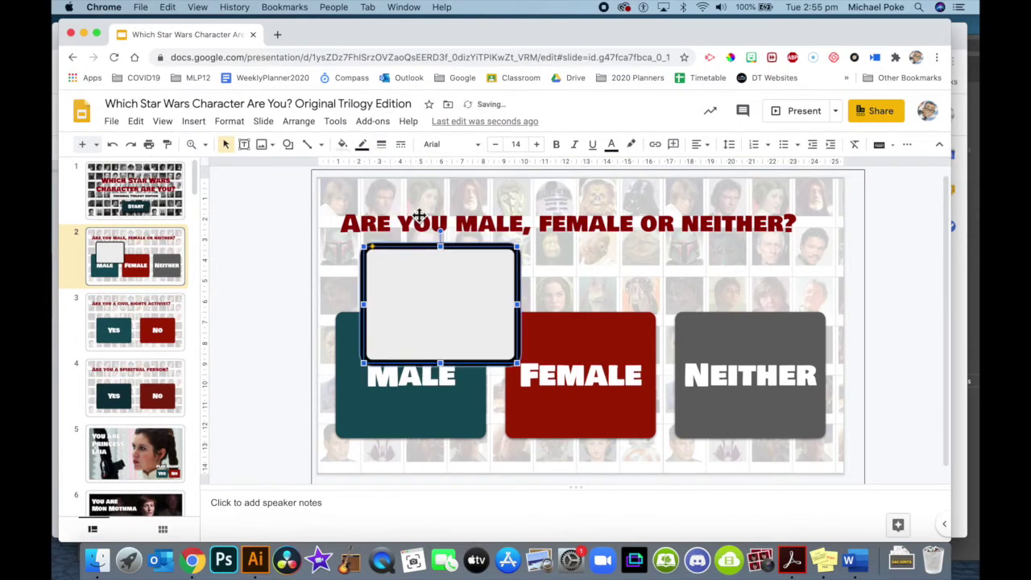
{"action": "left_click", "coordinate": [382, 145]}
{"action": "left_click", "coordinate": [405, 210]}
{"action": "left_click", "coordinate": [382, 145]}
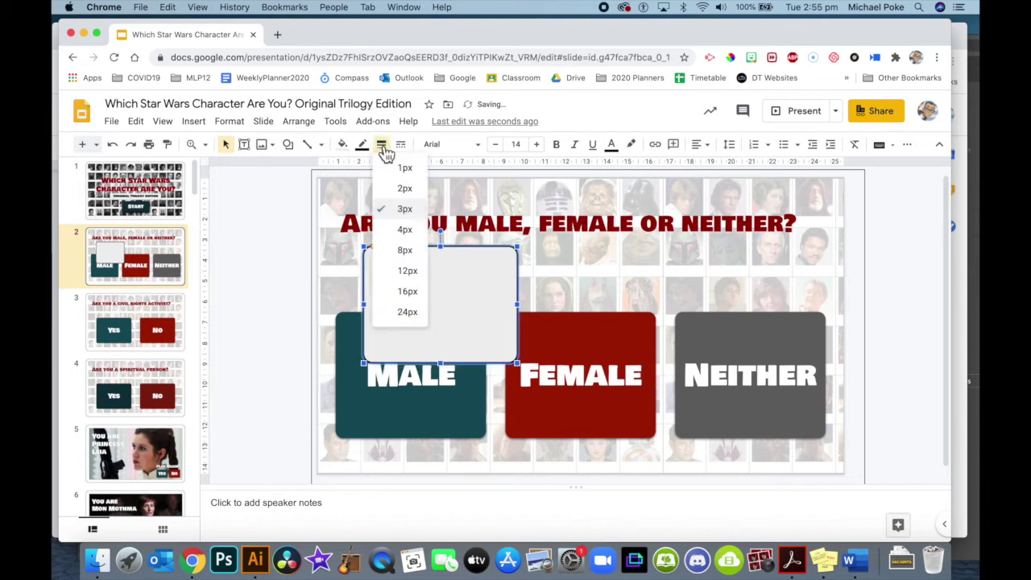
{"action": "left_click", "coordinate": [405, 230]}
Step: Fill the rectangle with blue and preview the result
{"action": "left_click", "coordinate": [344, 146]}
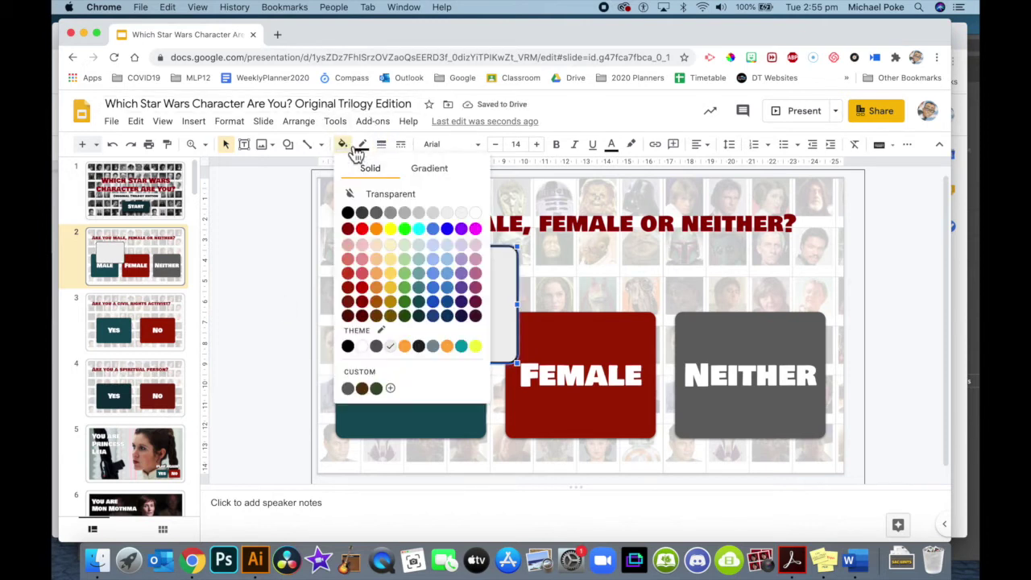
{"action": "left_click", "coordinate": [449, 292]}
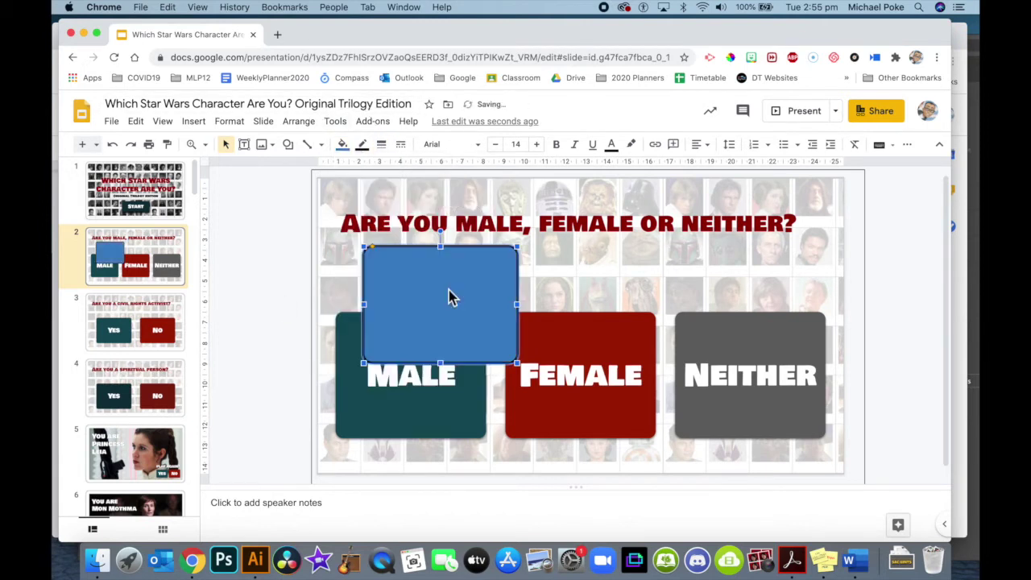
{"action": "left_click", "coordinate": [604, 305]}
{"action": "left_click", "coordinate": [447, 290]}
{"action": "left_click", "coordinate": [248, 419]}
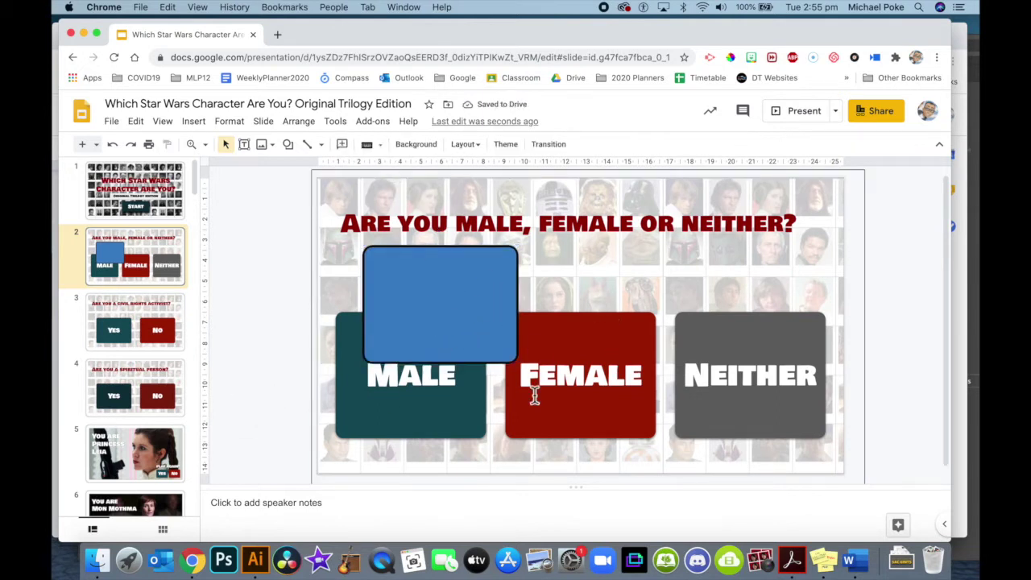
{"action": "left_click", "coordinate": [457, 286]}
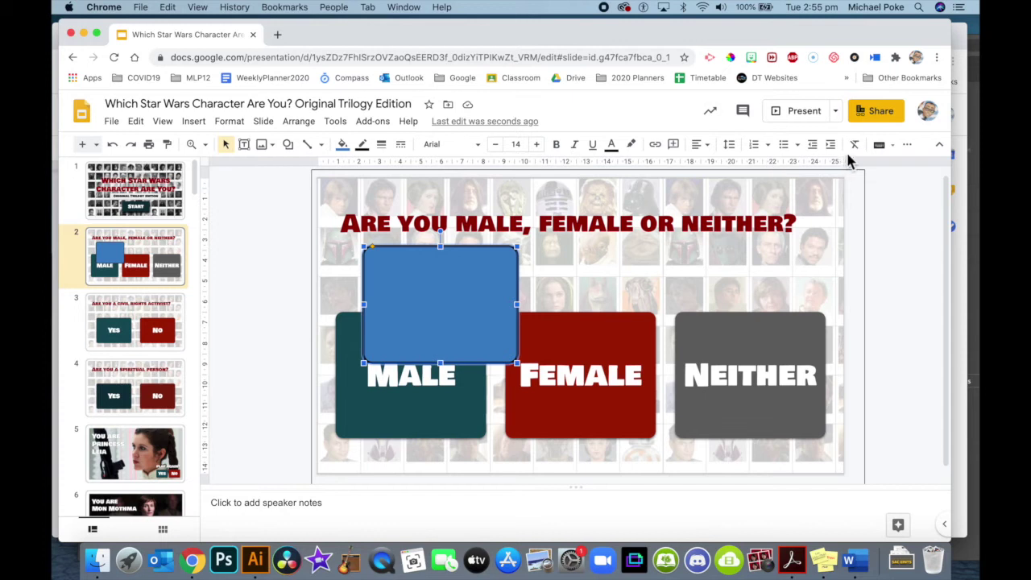
{"action": "left_click", "coordinate": [908, 145]}
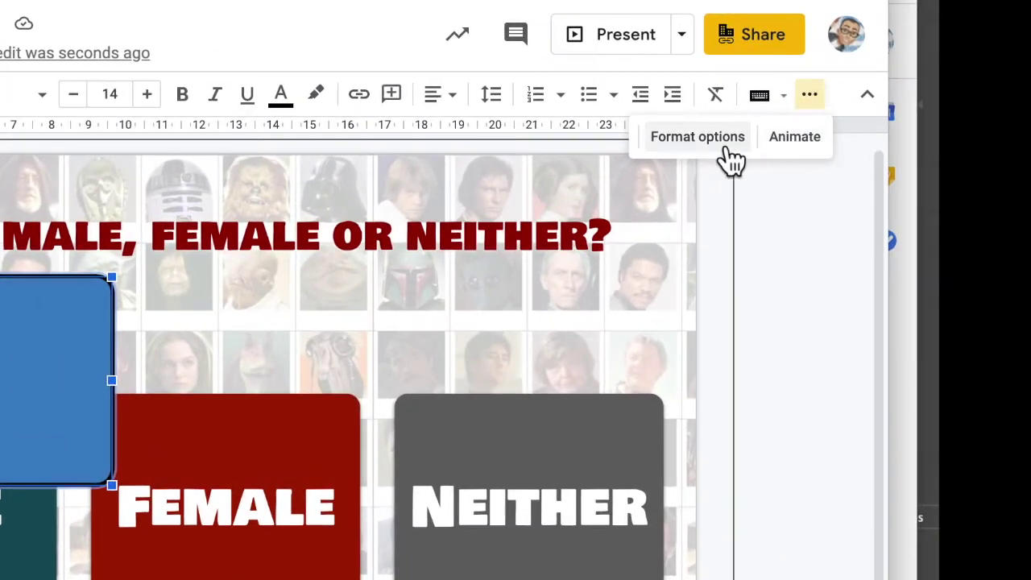
Step: Add a drop shadow with greater distance, a little more blur and lower transparency
{"action": "left_click", "coordinate": [742, 155]}
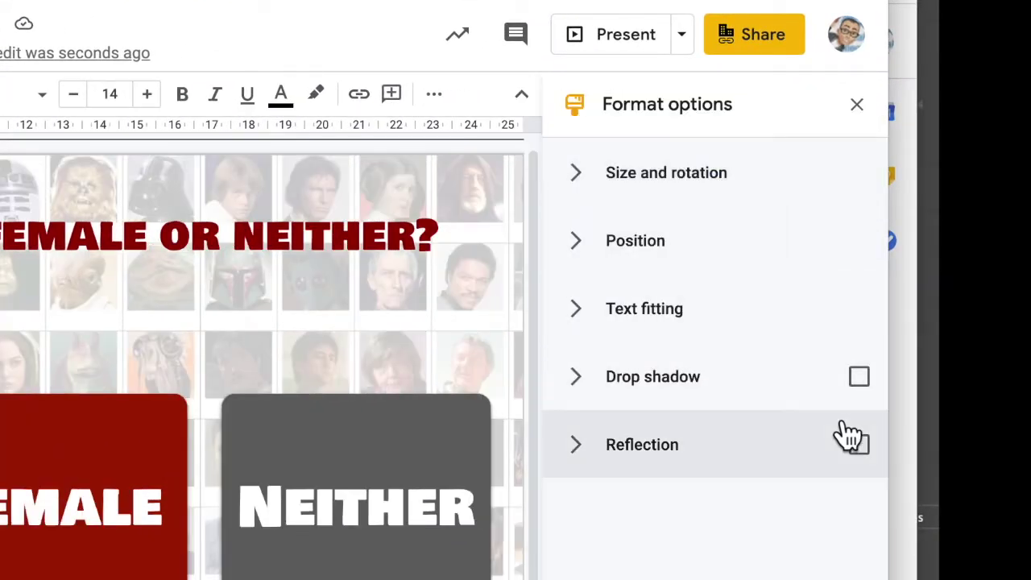
{"action": "left_click", "coordinate": [861, 381]}
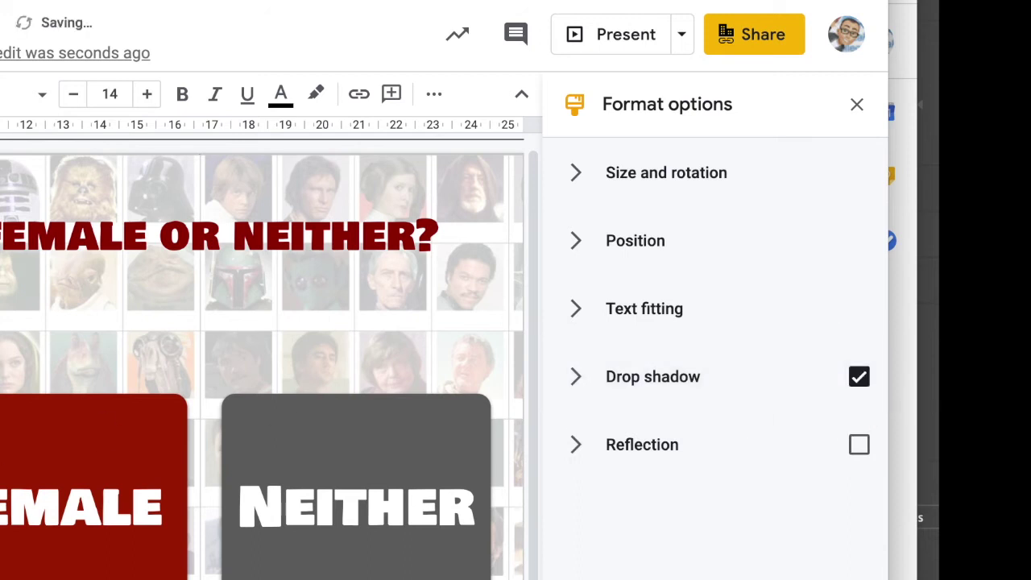
{"action": "left_click", "coordinate": [83, 339]}
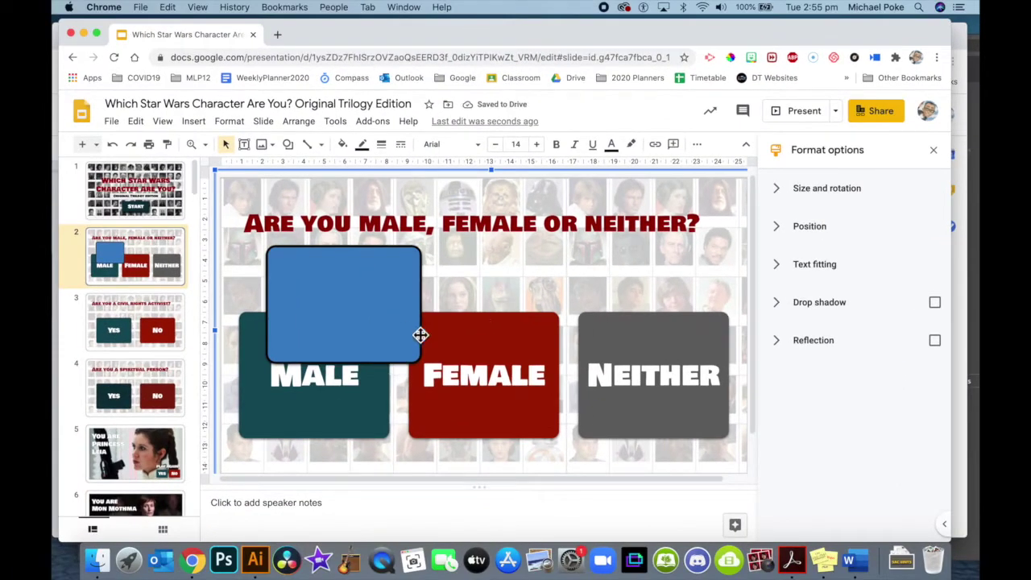
{"action": "left_click", "coordinate": [344, 303]}
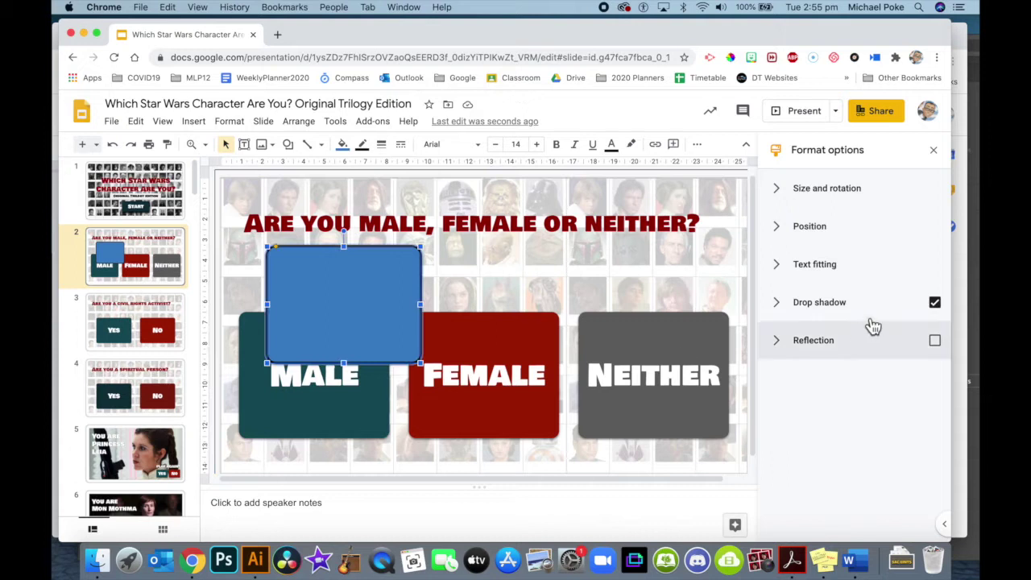
{"action": "left_click", "coordinate": [785, 308]}
{"action": "mouse_move", "coordinate": [782, 439]}
{"action": "left_mouse_down"}
{"action": "mouse_move", "coordinate": [796, 425]}
{"action": "mouse_move", "coordinate": [795, 435]}
{"action": "left_mouse_up"}
{"action": "left_click_drag", "start_coordinate": [785, 470], "coordinate": [791, 470]}
{"action": "left_click_drag", "start_coordinate": [857, 373], "coordinate": [824, 373]}
Step: Set a white outline, move the rectangle over the Male button, and type 'MALE' inside
{"action": "left_click_drag", "start_coordinate": [371, 313], "coordinate": [468, 304]}
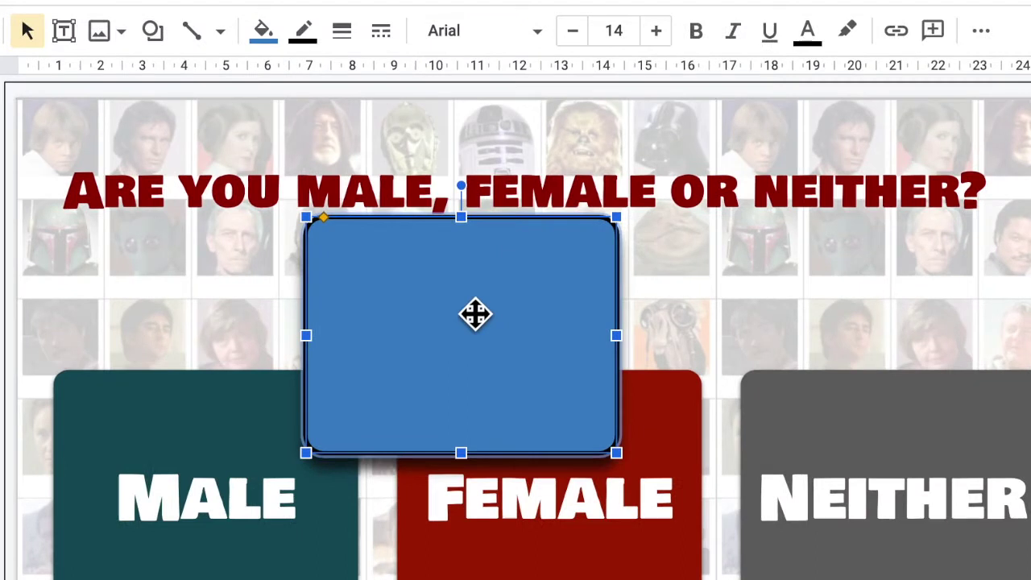
{"action": "left_click", "coordinate": [309, 43]}
{"action": "left_click", "coordinate": [571, 121]}
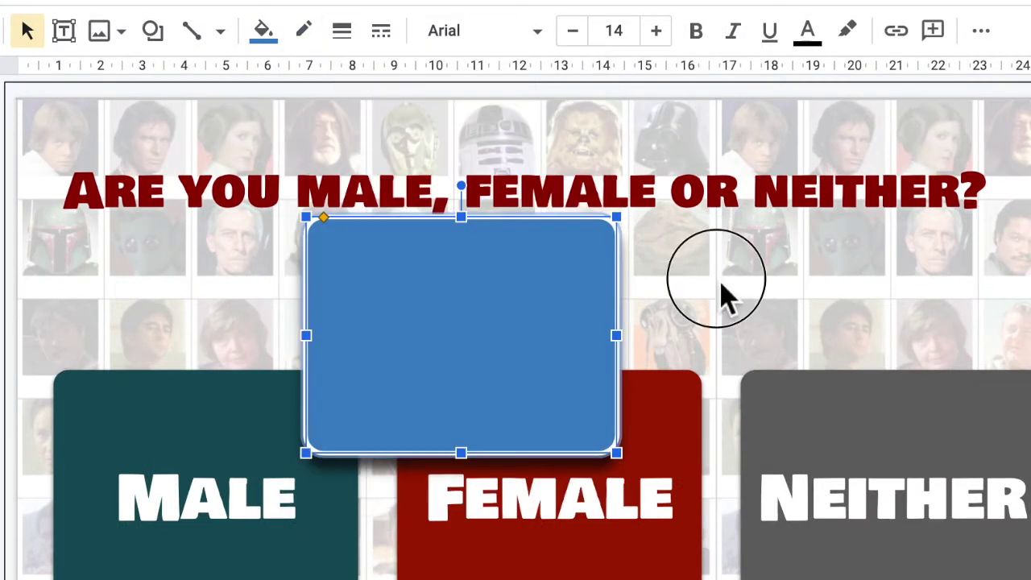
{"action": "left_click", "coordinate": [720, 285]}
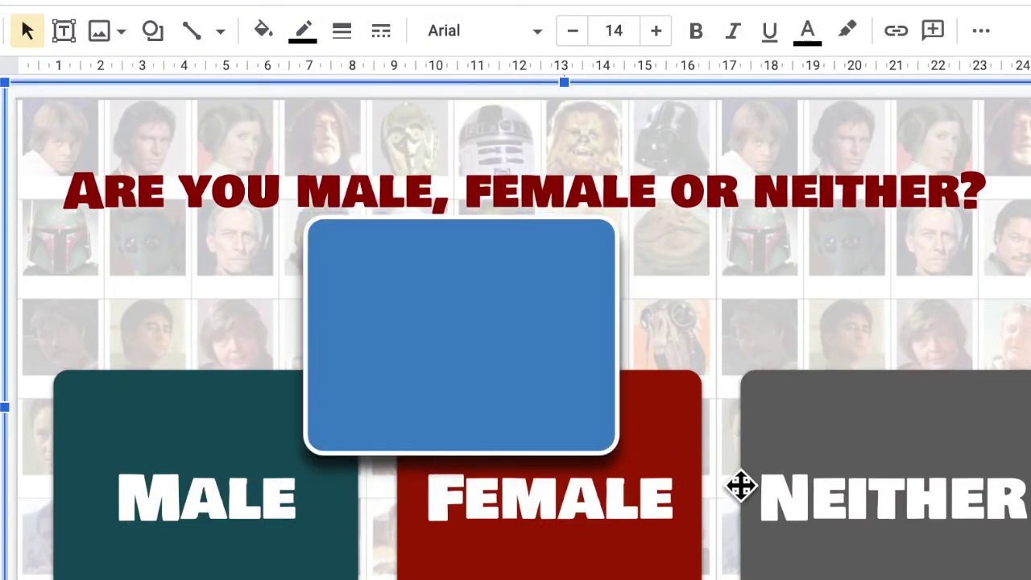
{"action": "left_click_drag", "start_coordinate": [488, 299], "coordinate": [414, 327]}
{"action": "left_click", "coordinate": [364, 366]}
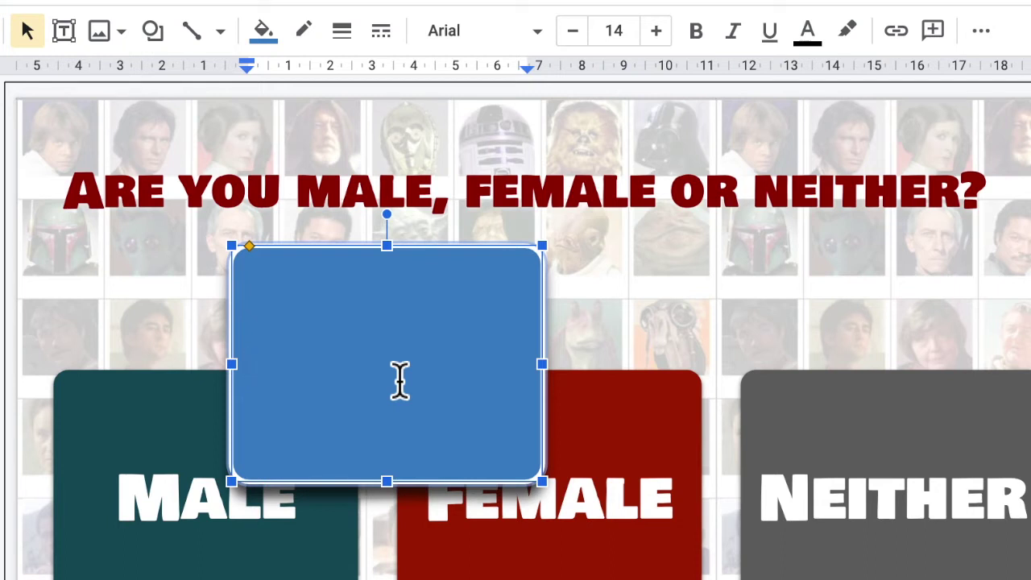
{"action": "type", "text": "MALE"}
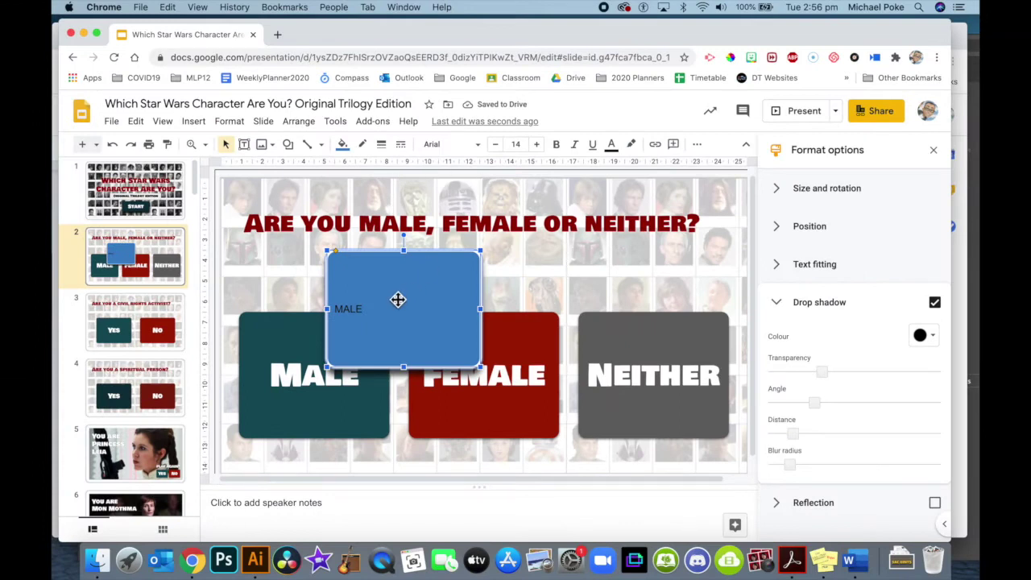
Step: Close the formatting panel and centre the MALE text in the box
{"action": "left_click", "coordinate": [297, 293]}
{"action": "left_click", "coordinate": [426, 289]}
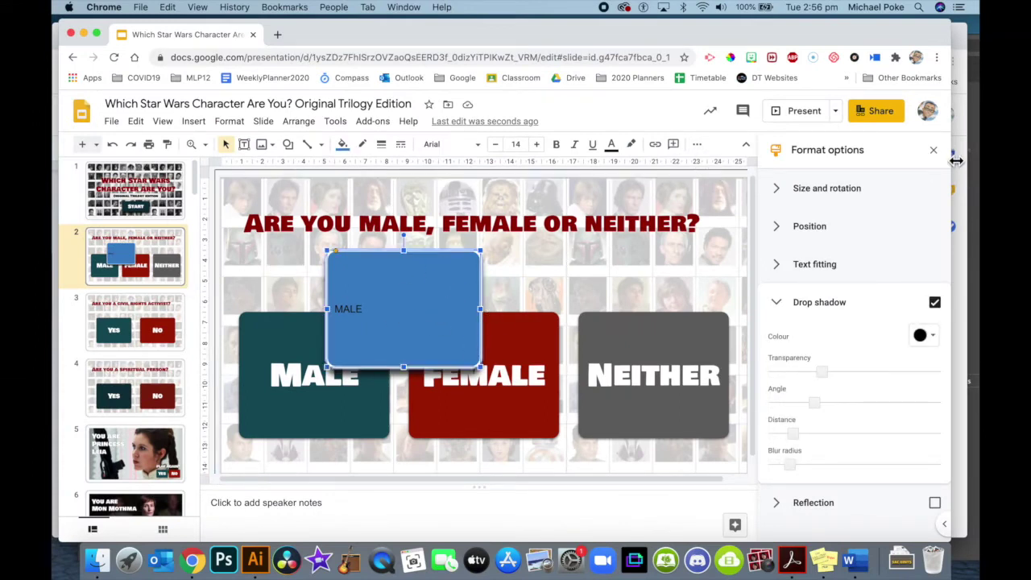
{"action": "left_click", "coordinate": [933, 150]}
{"action": "left_click", "coordinate": [700, 144]}
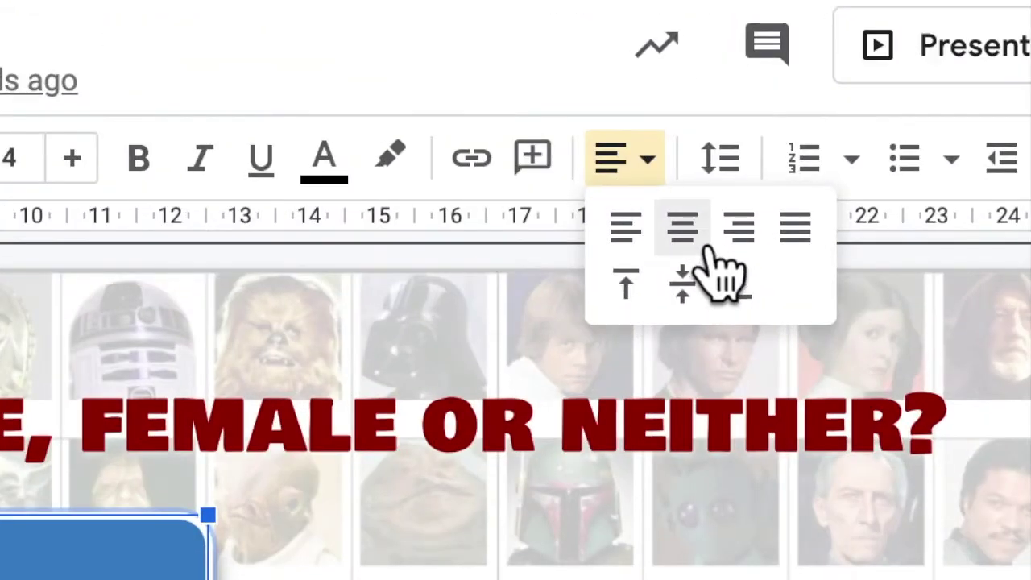
{"action": "left_click", "coordinate": [708, 250]}
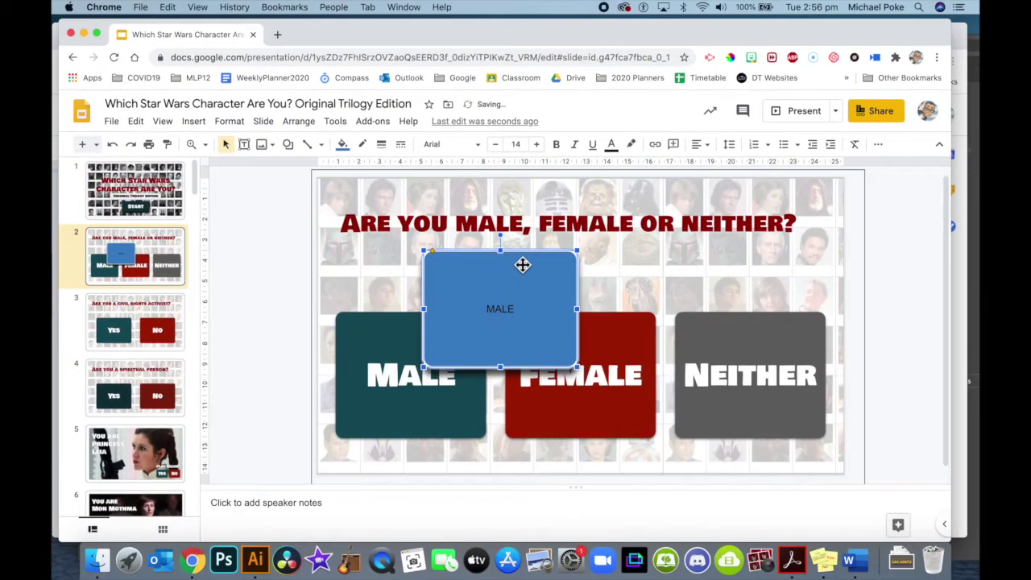
Step: Enlarge the MALE text to size 34
{"action": "left_click", "coordinate": [536, 145]}
{"action": "left_click", "coordinate": [536, 145]}
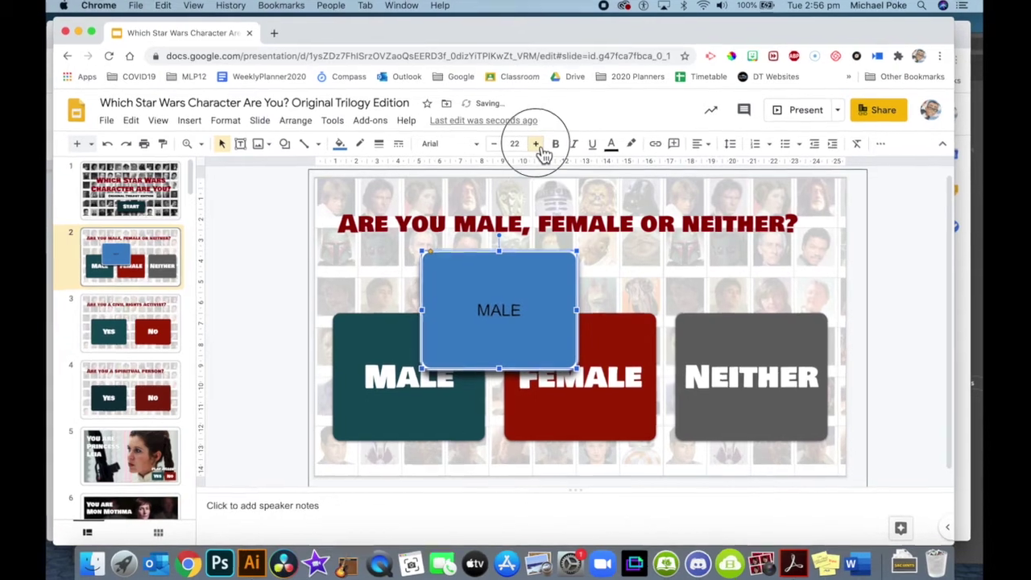
{"action": "left_click", "coordinate": [536, 145]}
{"action": "left_click", "coordinate": [536, 145]}
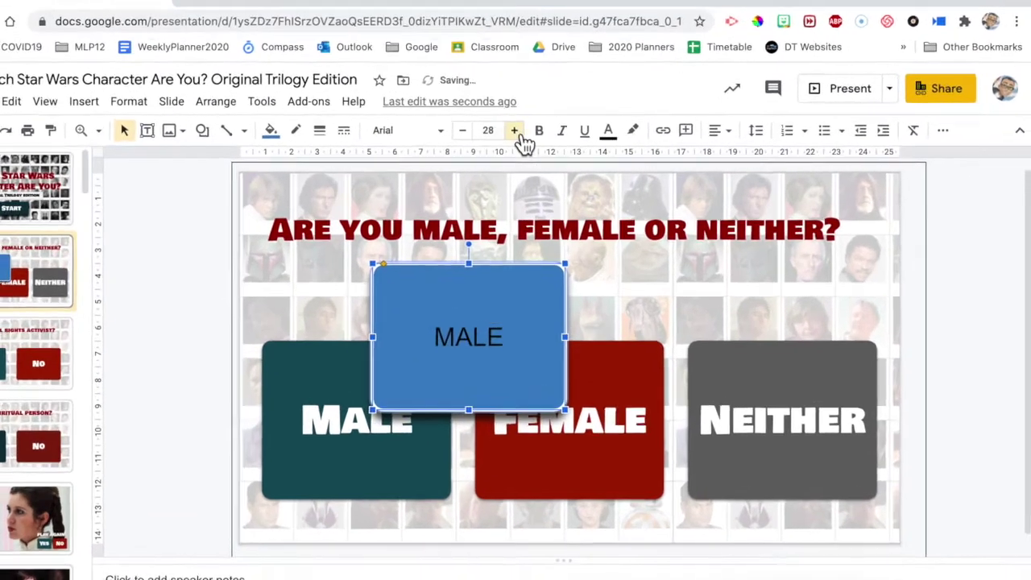
{"action": "left_click", "coordinate": [515, 131]}
{"action": "left_click", "coordinate": [515, 131]}
{"action": "left_click", "coordinate": [515, 130]}
{"action": "left_click", "coordinate": [515, 131]}
{"action": "left_click", "coordinate": [515, 130]}
{"action": "left_click", "coordinate": [514, 130]}
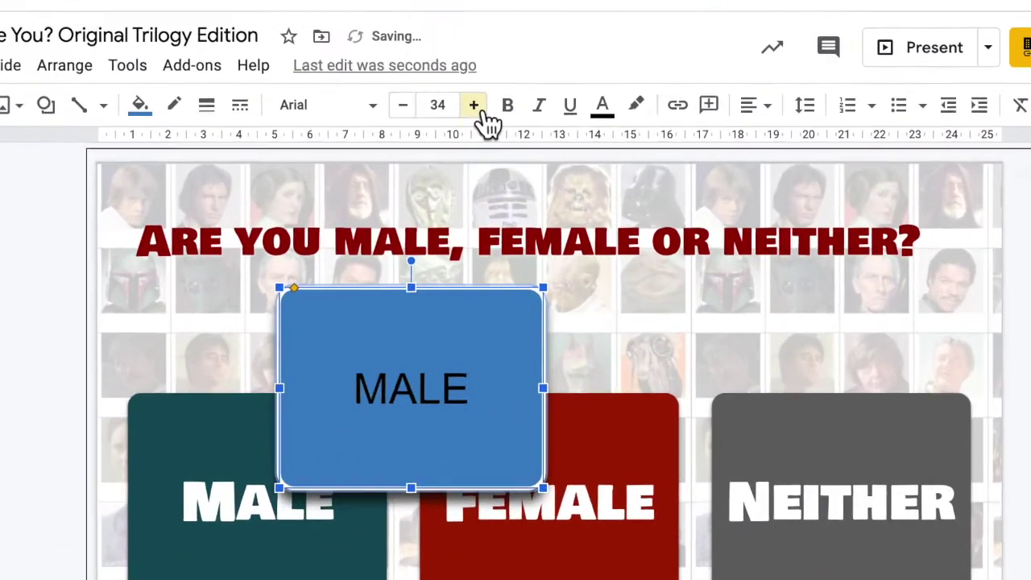
{"action": "left_click", "coordinate": [515, 130]}
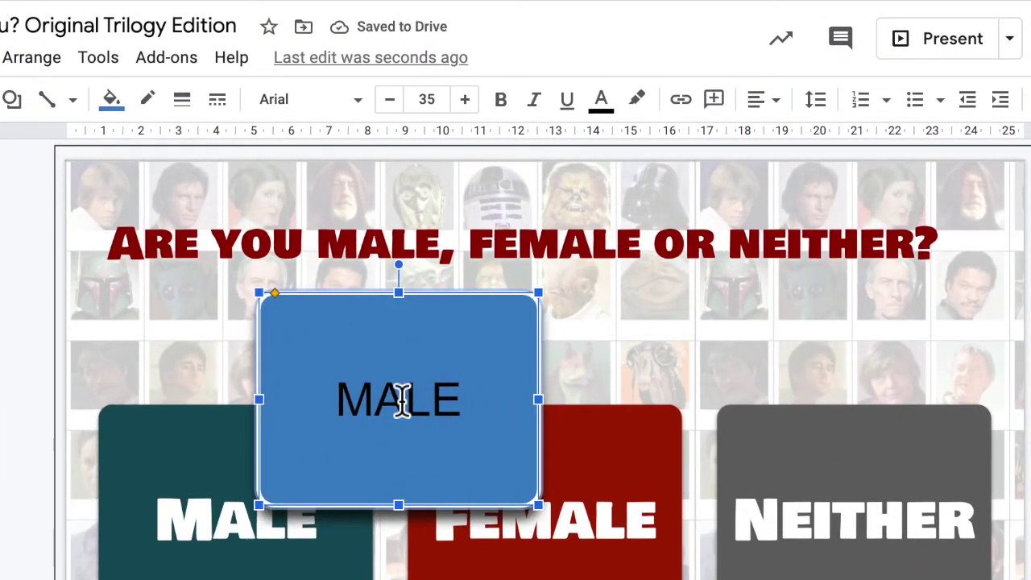
Step: Make MALE bold and change its font to Bowlby One
{"action": "double_click", "coordinate": [402, 399]}
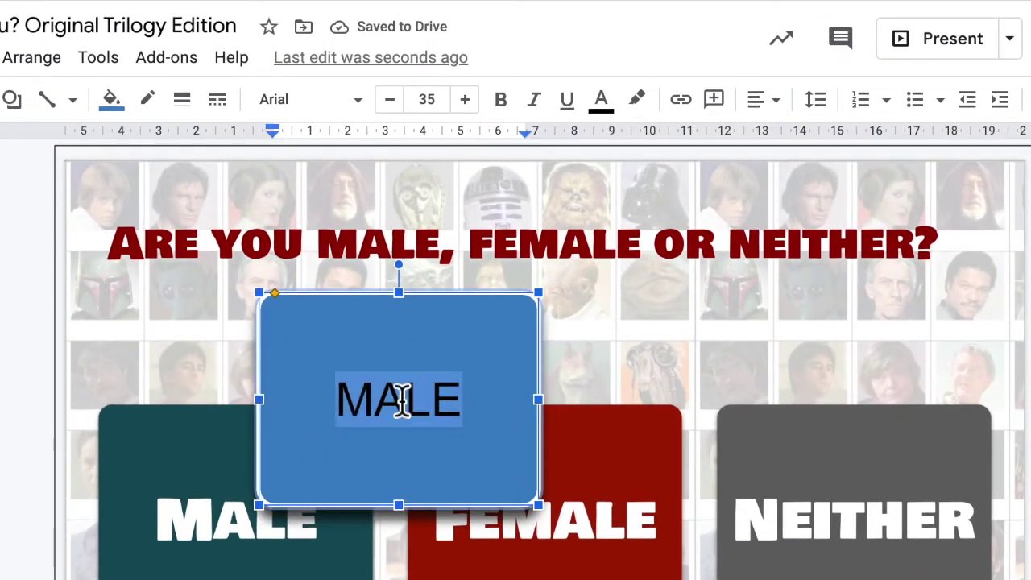
{"action": "left_click", "coordinate": [507, 107]}
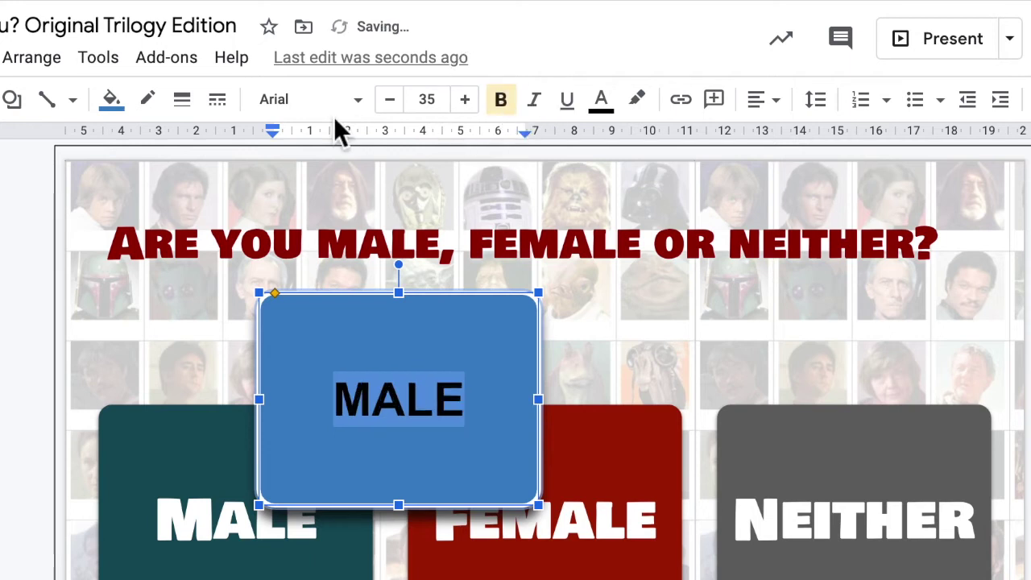
{"action": "left_click", "coordinate": [300, 99]}
{"action": "left_click", "coordinate": [377, 369]}
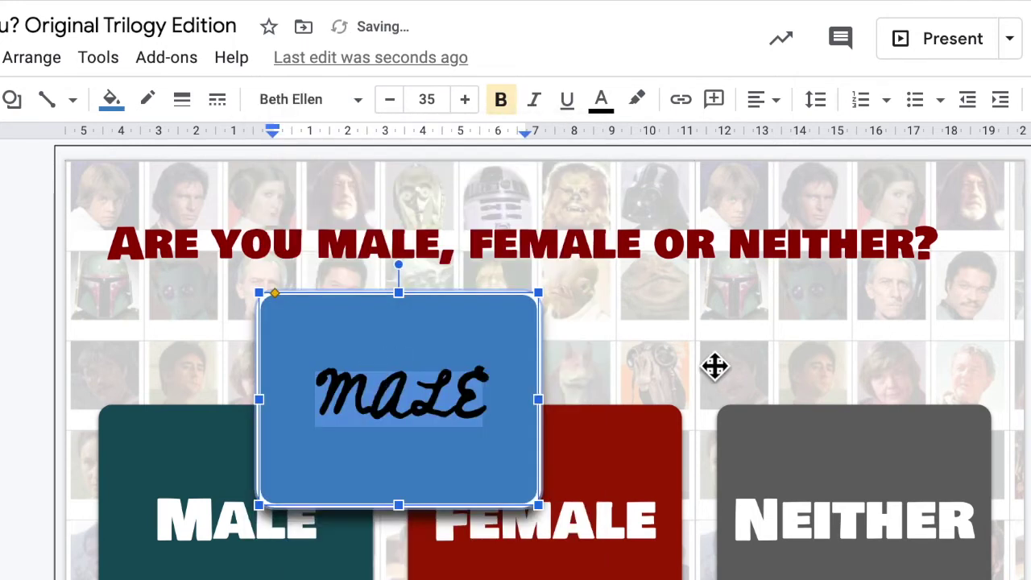
{"action": "left_click", "coordinate": [327, 101]}
{"action": "scroll", "coordinate": [415, 542], "scroll_direction": "down", "scroll_amount": 4}
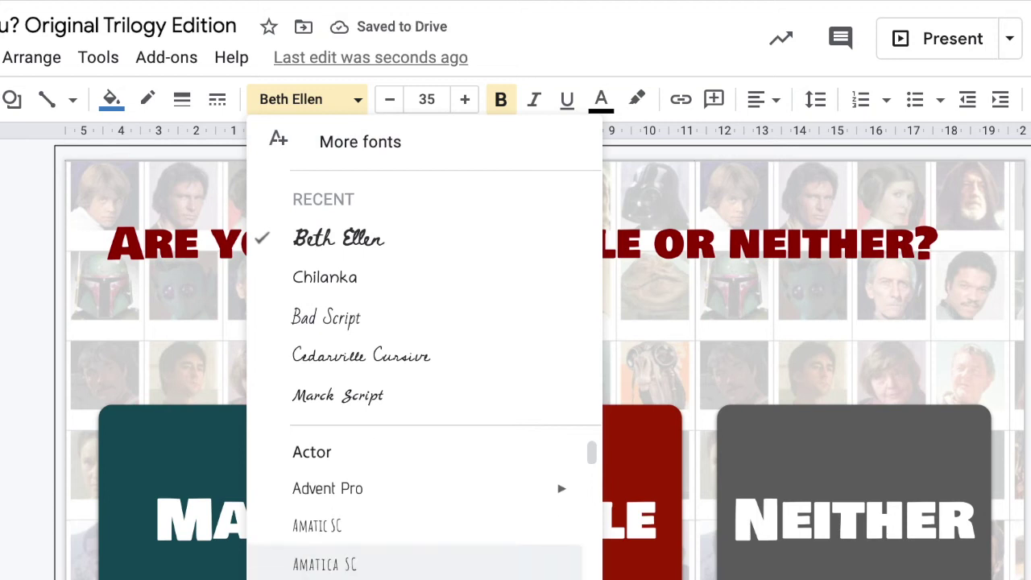
{"action": "scroll", "coordinate": [415, 507], "scroll_direction": "down", "scroll_amount": 5}
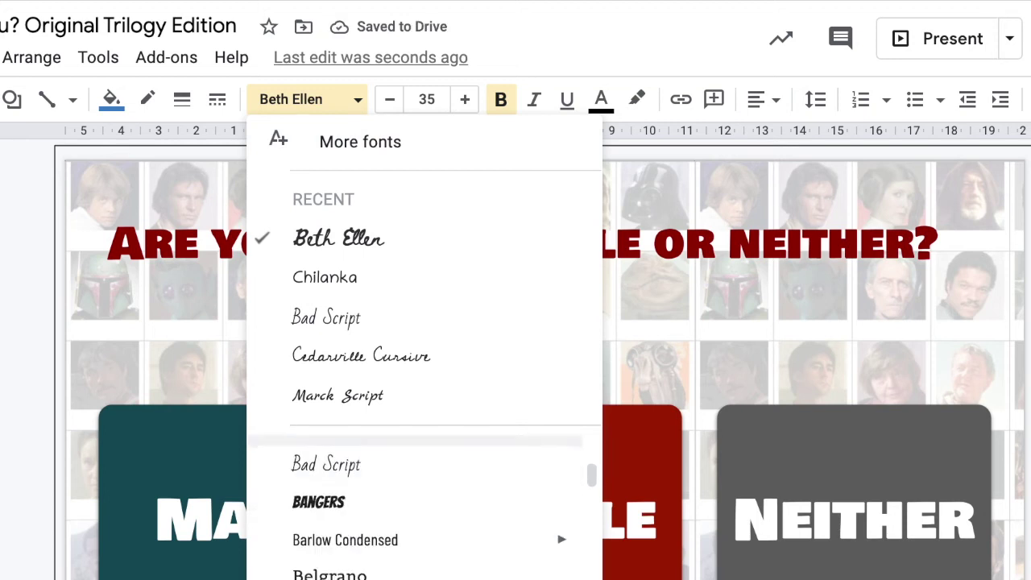
{"action": "left_click", "coordinate": [355, 577]}
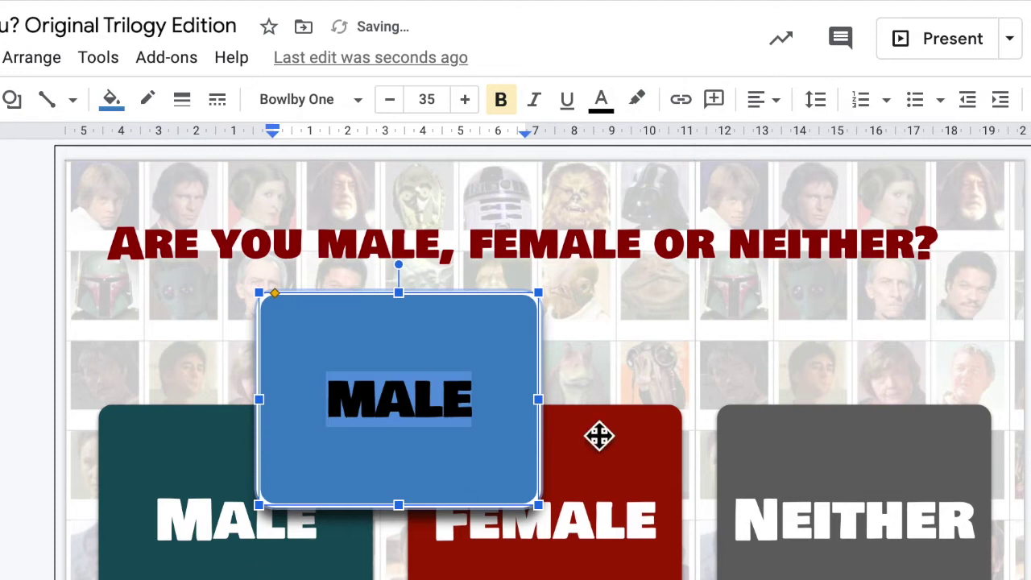
Step: Set the MALE text colour to white
{"action": "left_click", "coordinate": [605, 102]}
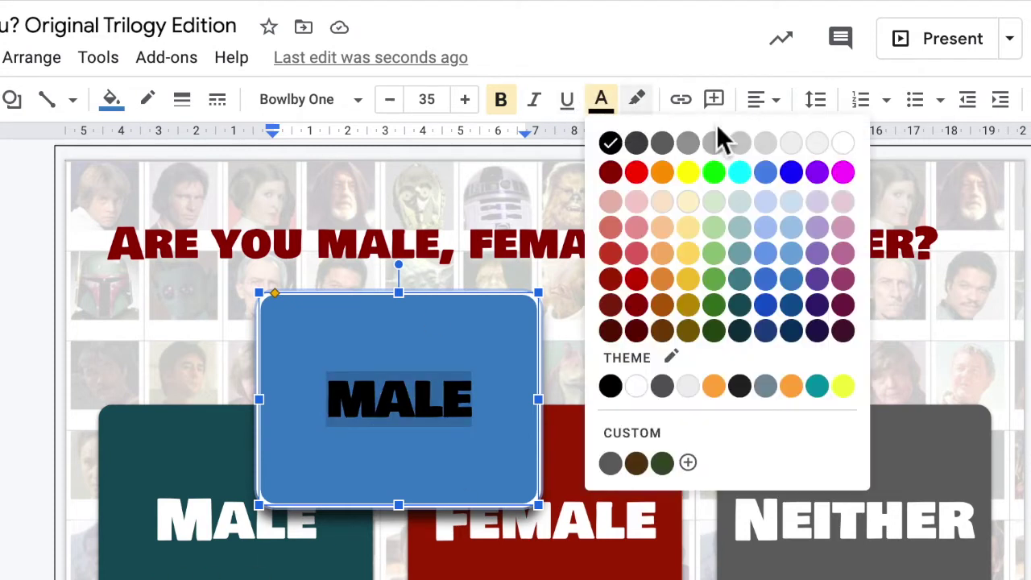
{"action": "left_click", "coordinate": [844, 145]}
{"action": "left_click", "coordinate": [718, 301]}
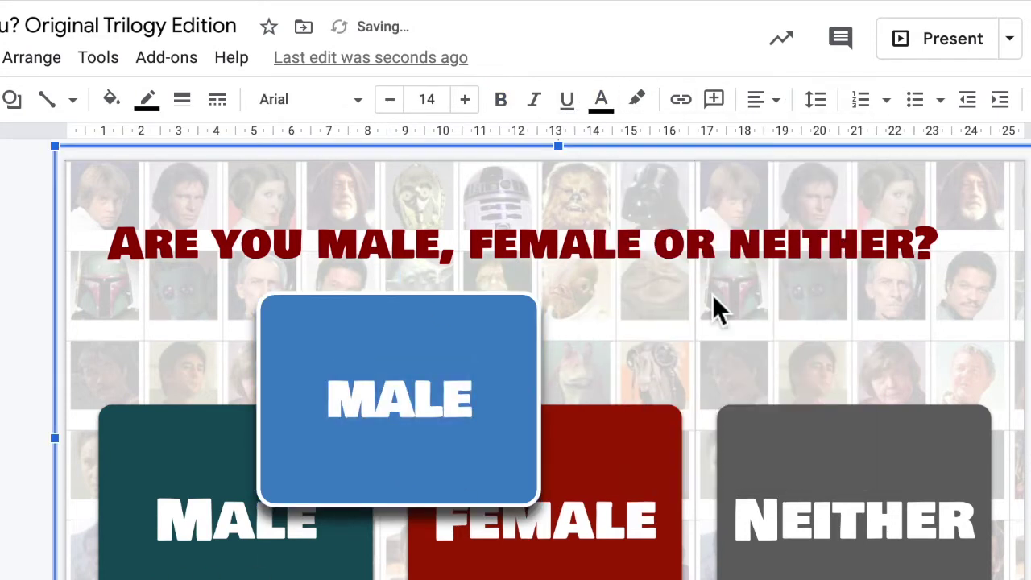
{"action": "left_click", "coordinate": [433, 356]}
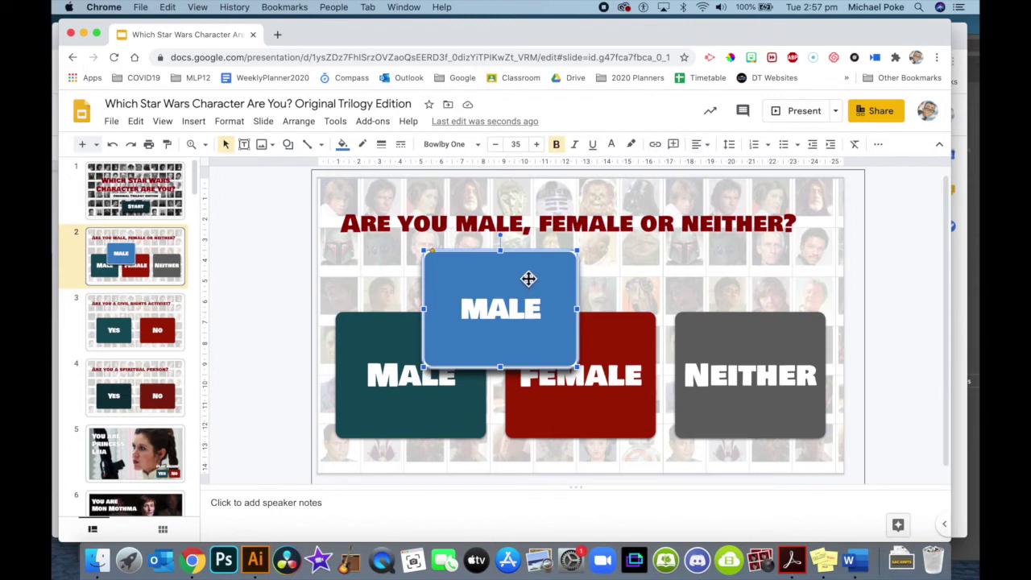
Step: Link the MALE box to Slide 4 from the presentation's slide list and apply it
{"action": "right_click", "coordinate": [527, 278]}
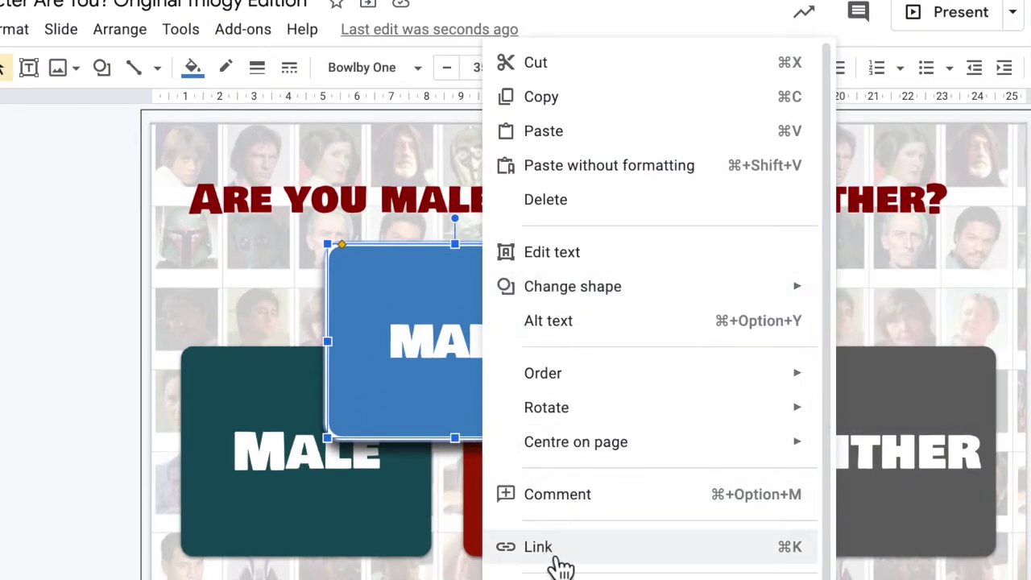
{"action": "left_click", "coordinate": [263, 283]}
{"action": "left_click", "coordinate": [403, 308]}
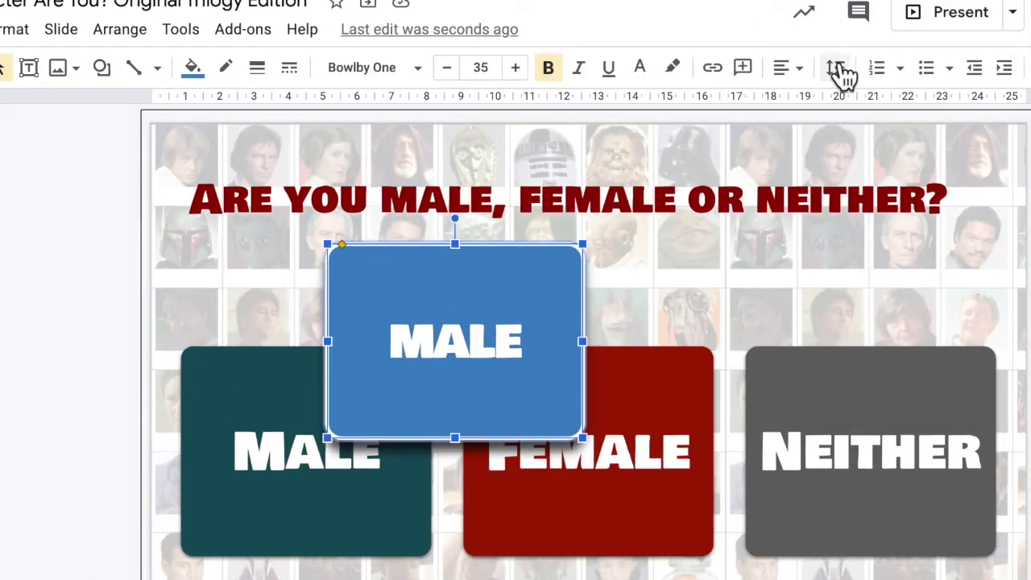
{"action": "left_click", "coordinate": [723, 81]}
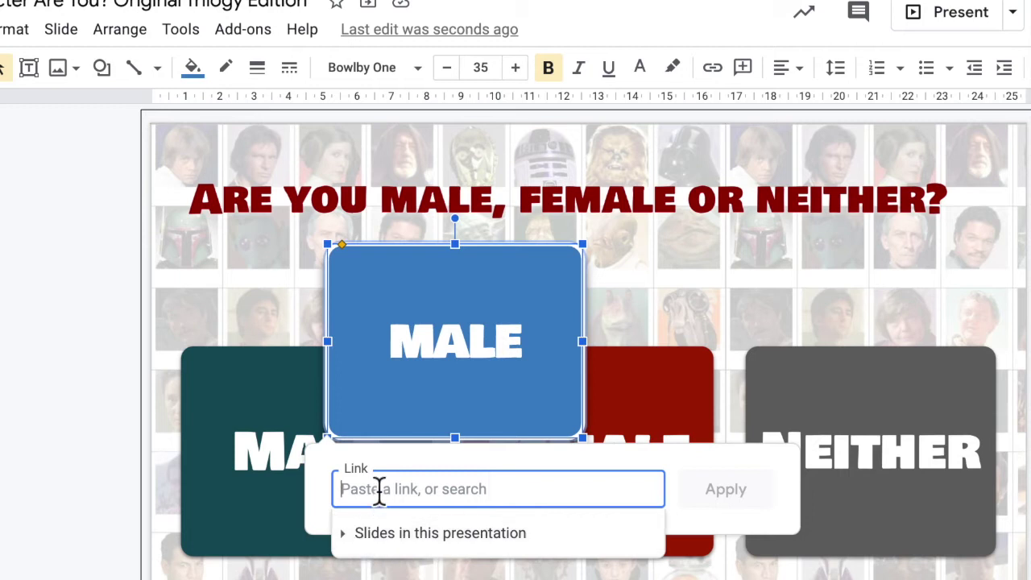
{"action": "left_click", "coordinate": [387, 544]}
{"action": "scroll", "coordinate": [443, 564], "scroll_direction": "down", "scroll_amount": 3}
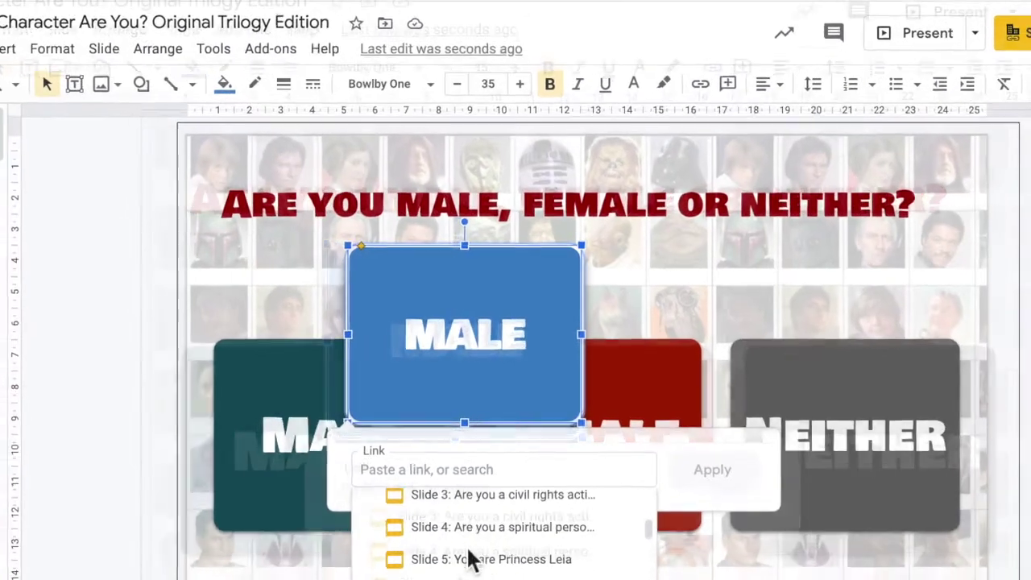
{"action": "scroll", "coordinate": [471, 558], "scroll_direction": "down", "scroll_amount": 8}
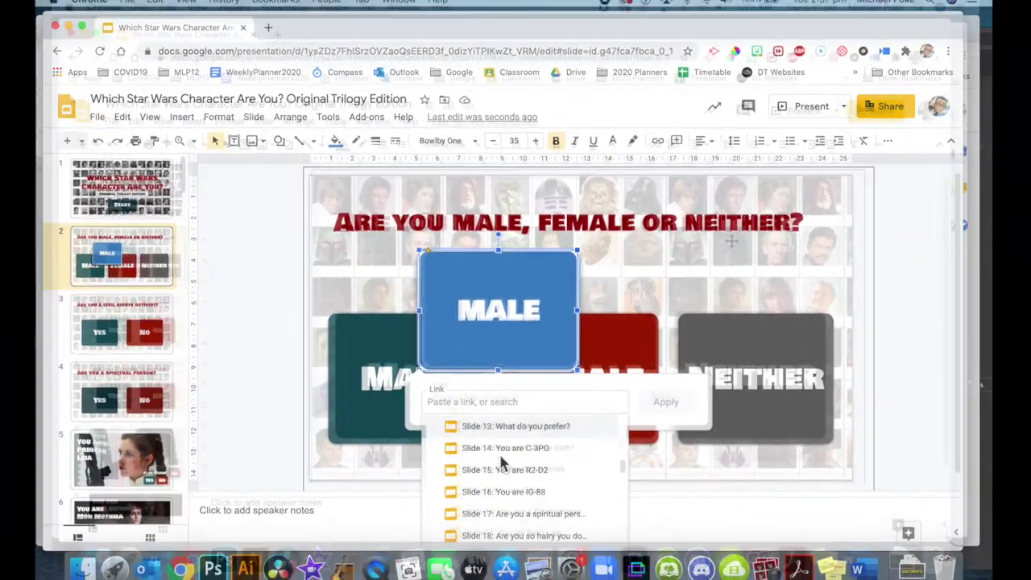
{"action": "scroll", "coordinate": [501, 464], "scroll_direction": "up", "scroll_amount": 5}
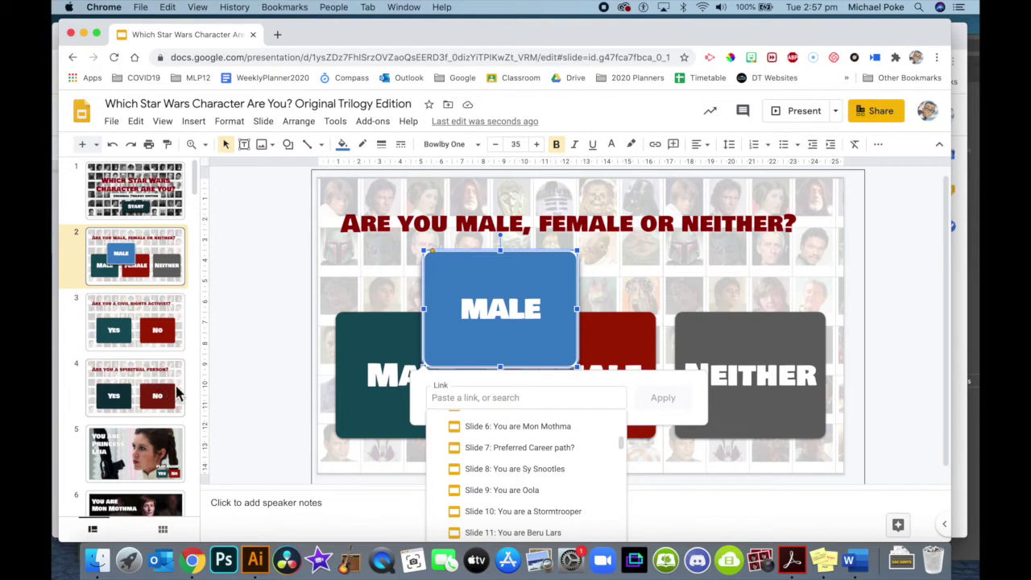
{"action": "scroll", "coordinate": [578, 487], "scroll_direction": "up", "scroll_amount": 5}
{"action": "scroll", "coordinate": [576, 486], "scroll_direction": "down", "scroll_amount": 3}
{"action": "scroll", "coordinate": [564, 481], "scroll_direction": "down", "scroll_amount": 1}
{"action": "left_click", "coordinate": [532, 477]}
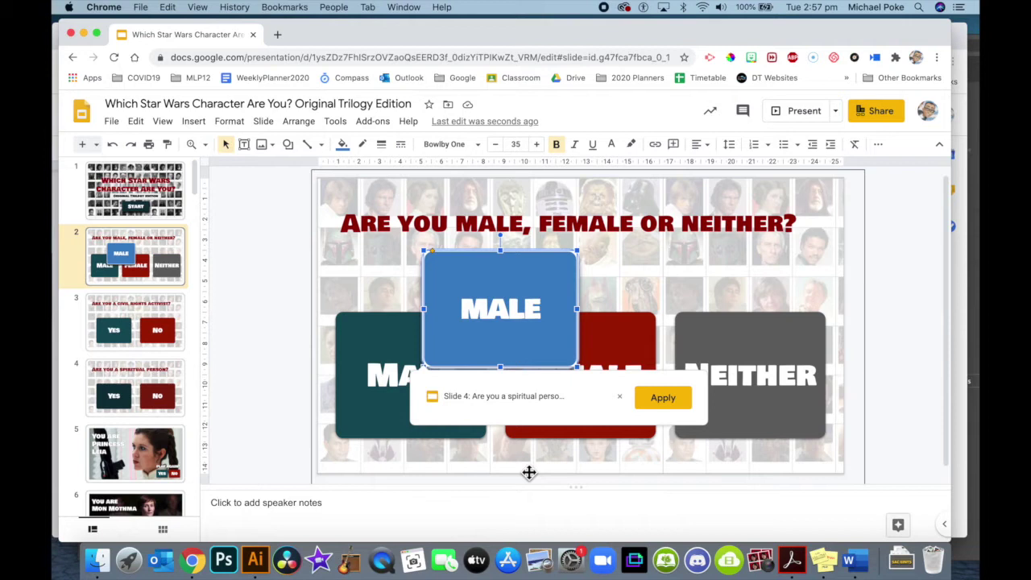
{"action": "left_click", "coordinate": [663, 397]}
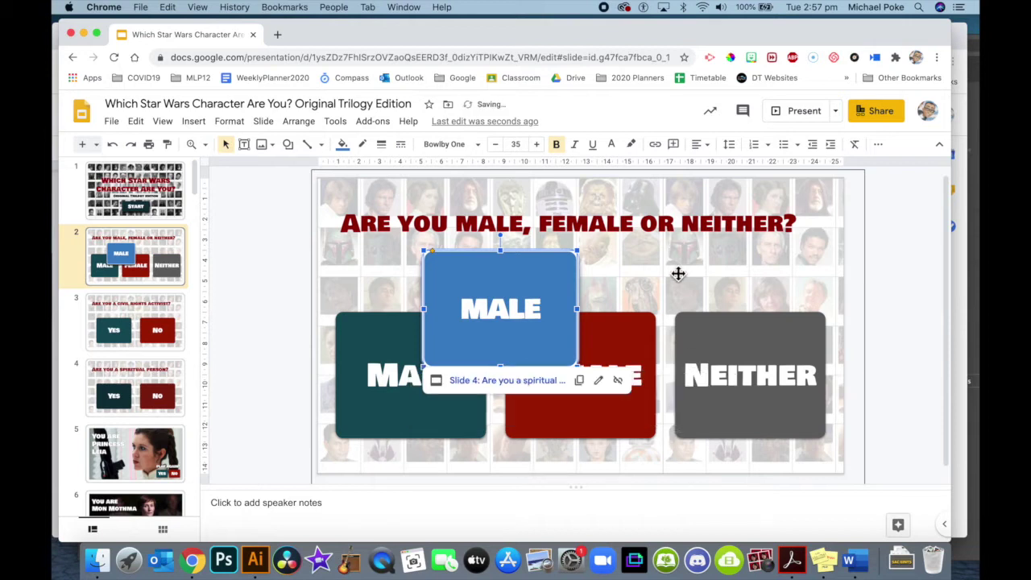
{"action": "left_click", "coordinate": [523, 304]}
Step: Present from slide 2 and click MALE to confirm it jumps to slide 4
{"action": "left_click", "coordinate": [302, 310]}
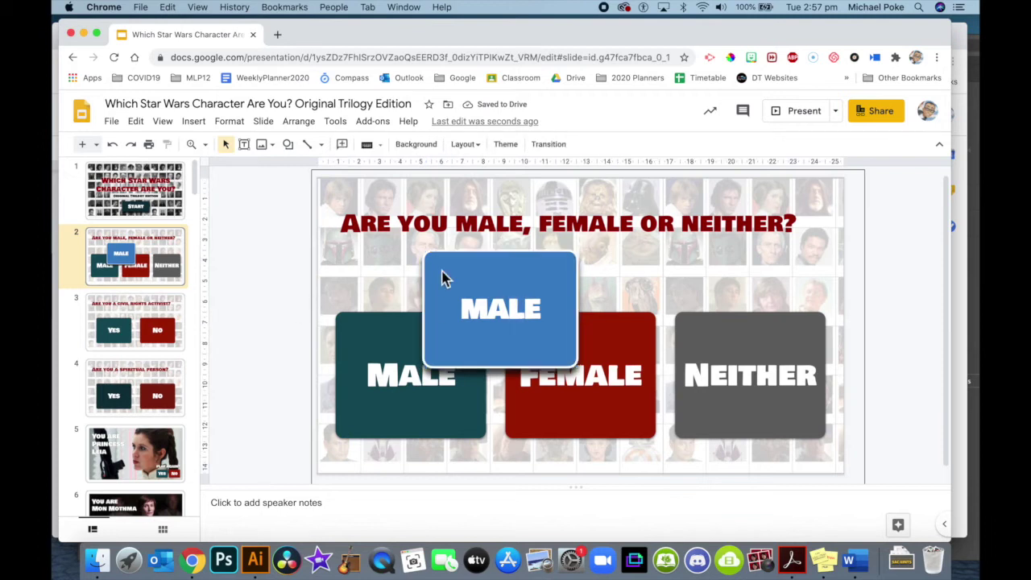
{"action": "left_click", "coordinate": [473, 264]}
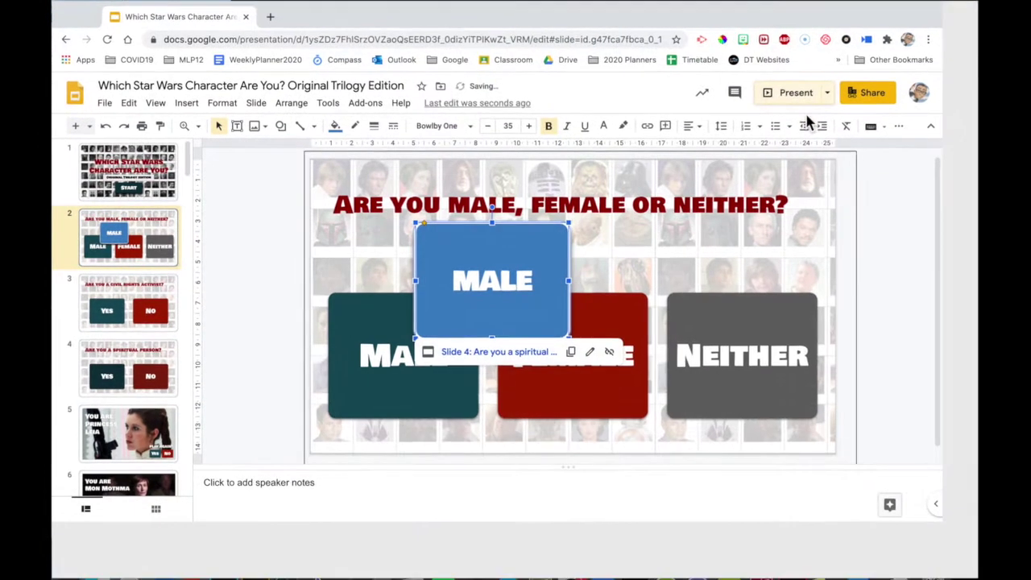
{"action": "left_click", "coordinate": [801, 97]}
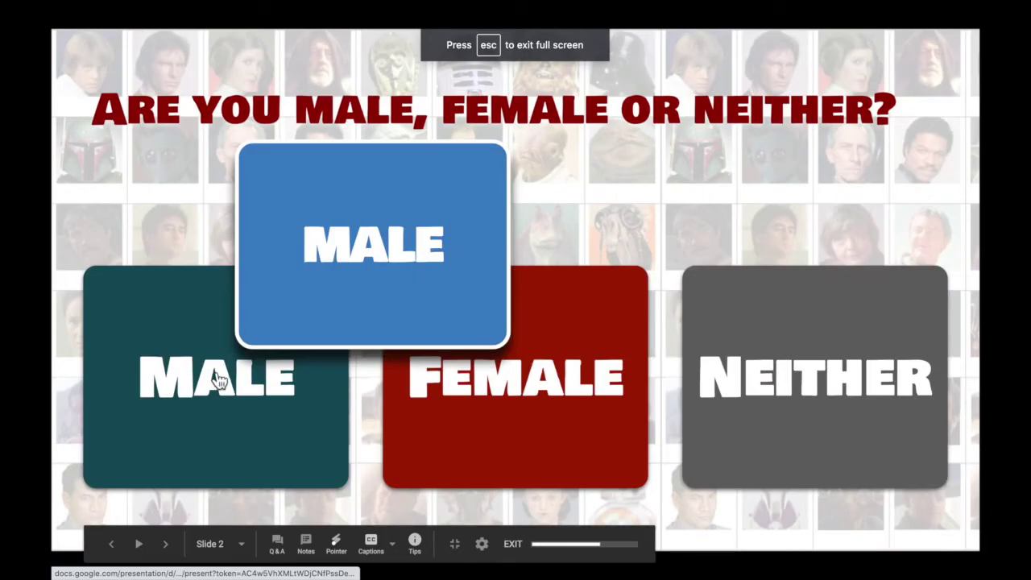
{"action": "left_click", "coordinate": [408, 247]}
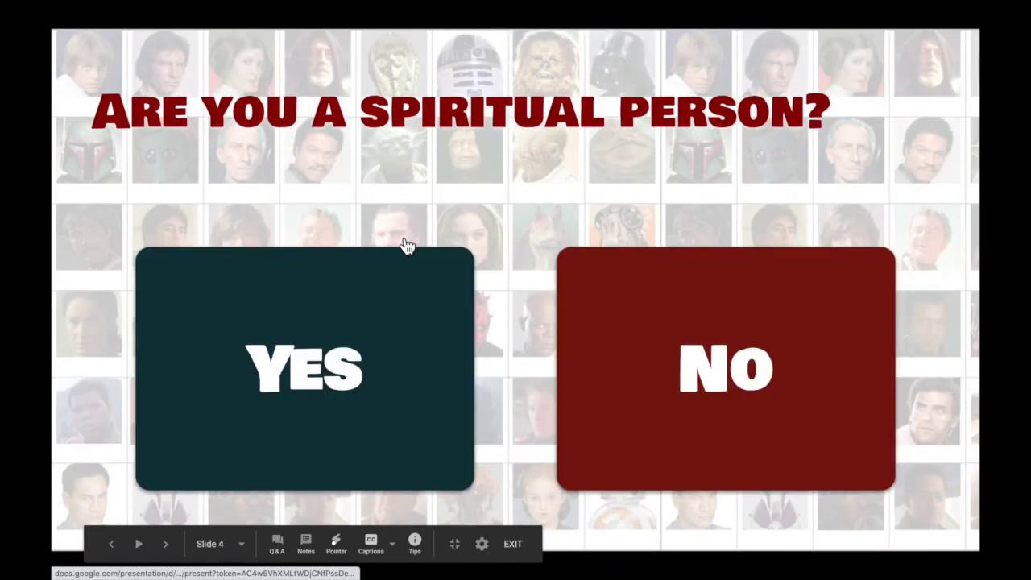